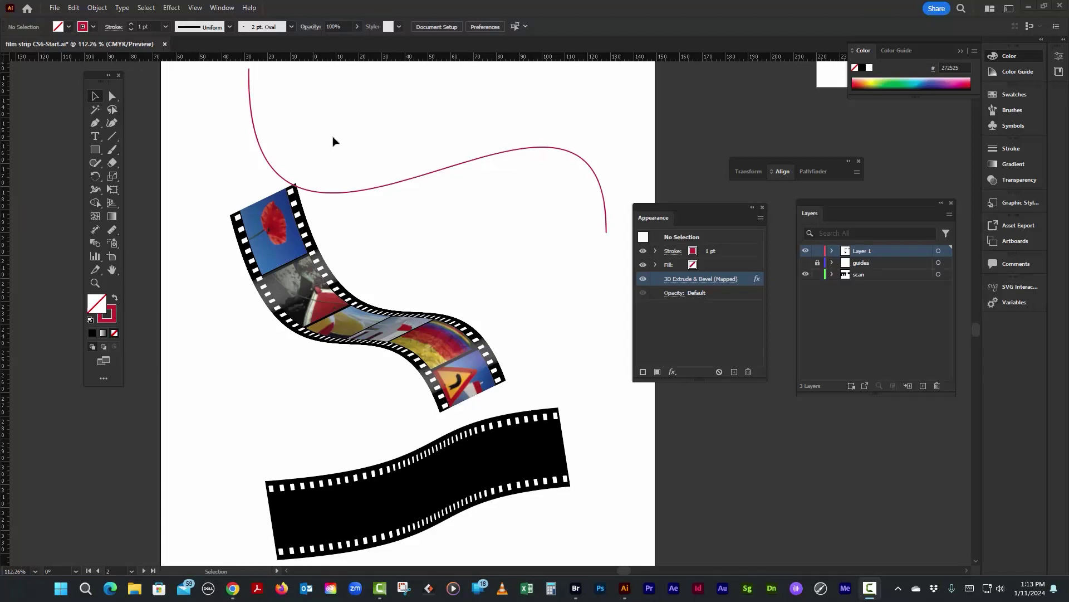
- Inspect the curved film strip's existing 3D extrude settings and close them without changes
{"action": "left_click", "coordinate": [173, 11]}
{"action": "mouse_move", "coordinate": [202, 71]}
{"action": "mouse_move", "coordinate": [337, 137]}
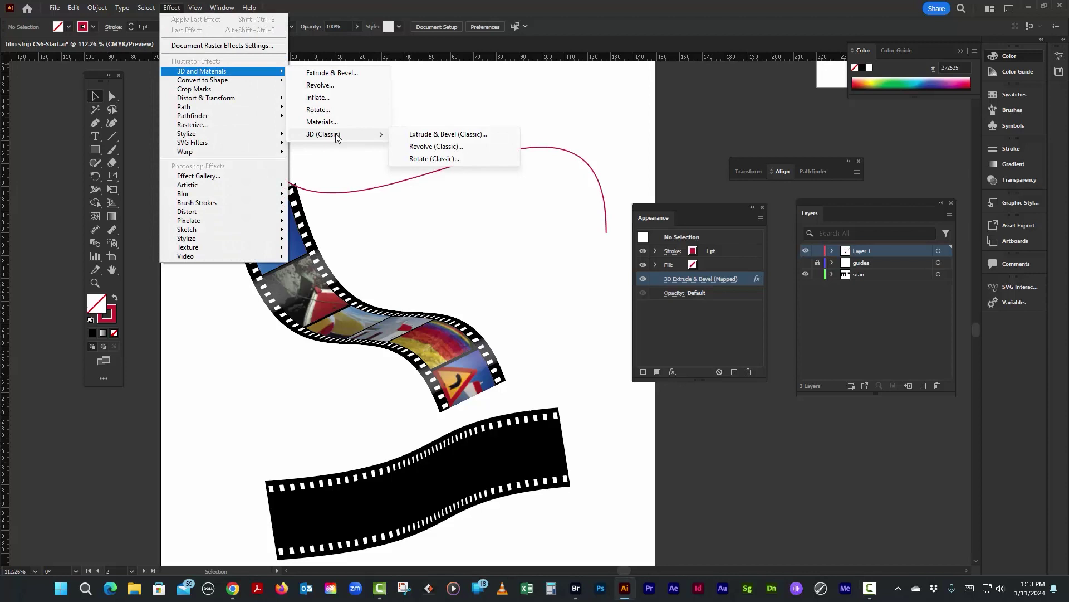
{"action": "left_click", "coordinate": [423, 134]}
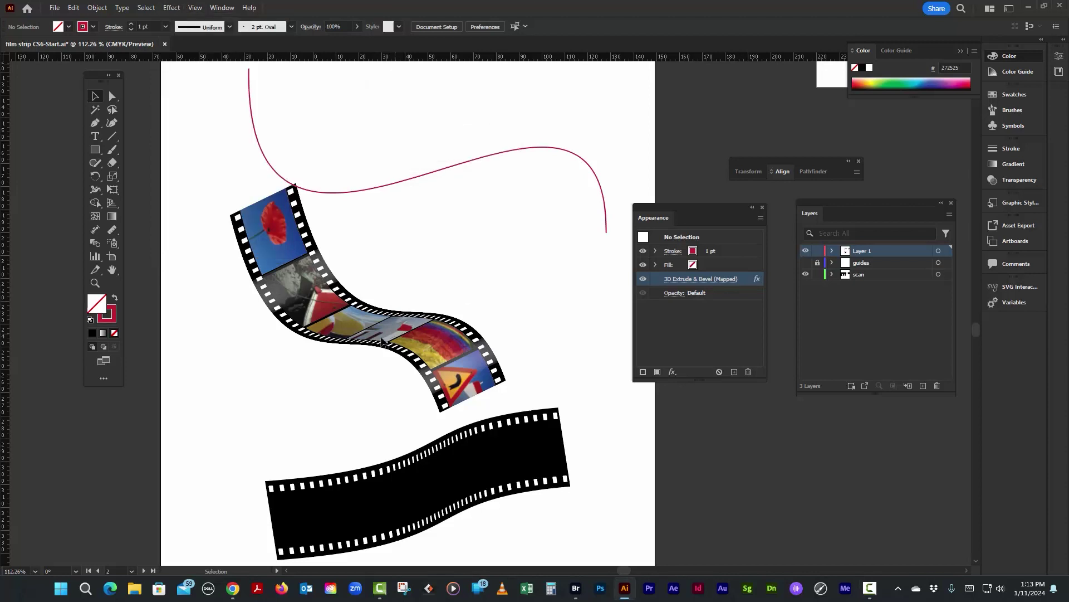
{"action": "left_click", "coordinate": [383, 326]}
{"action": "left_click", "coordinate": [701, 278]}
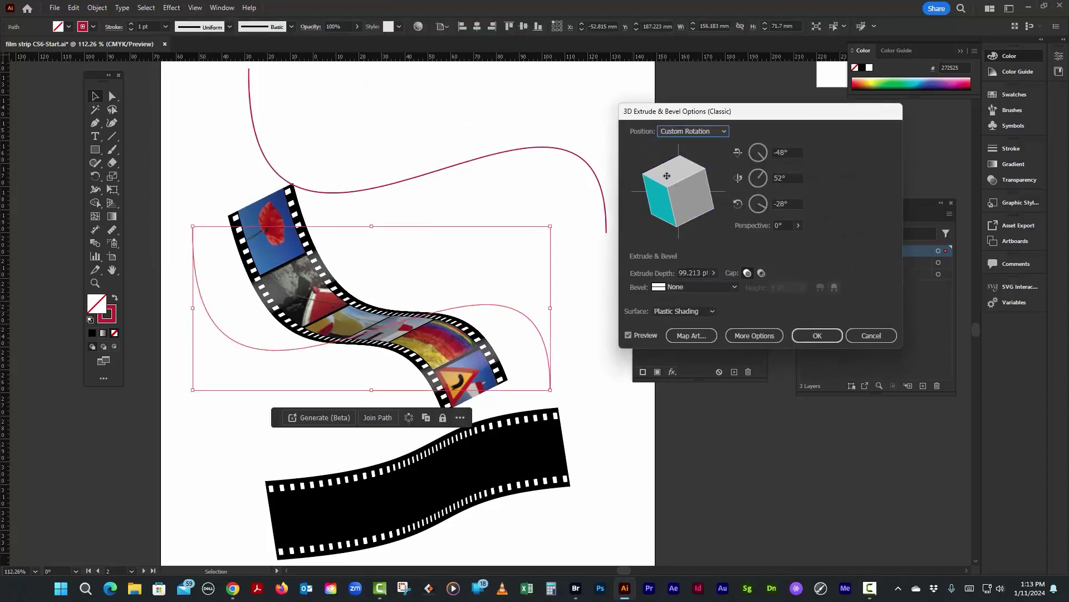
{"action": "mouse_move", "coordinate": [656, 182]}
{"action": "left_mouse_down"}
{"action": "mouse_move", "coordinate": [651, 189]}
{"action": "mouse_move", "coordinate": [658, 179]}
{"action": "left_mouse_up"}
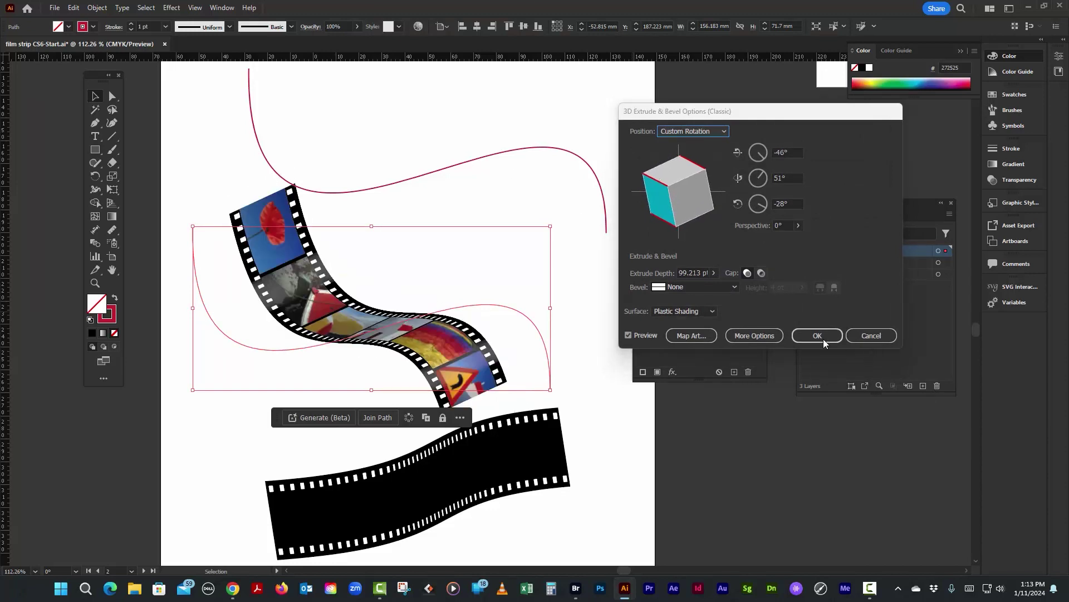
{"action": "left_click", "coordinate": [872, 336]}
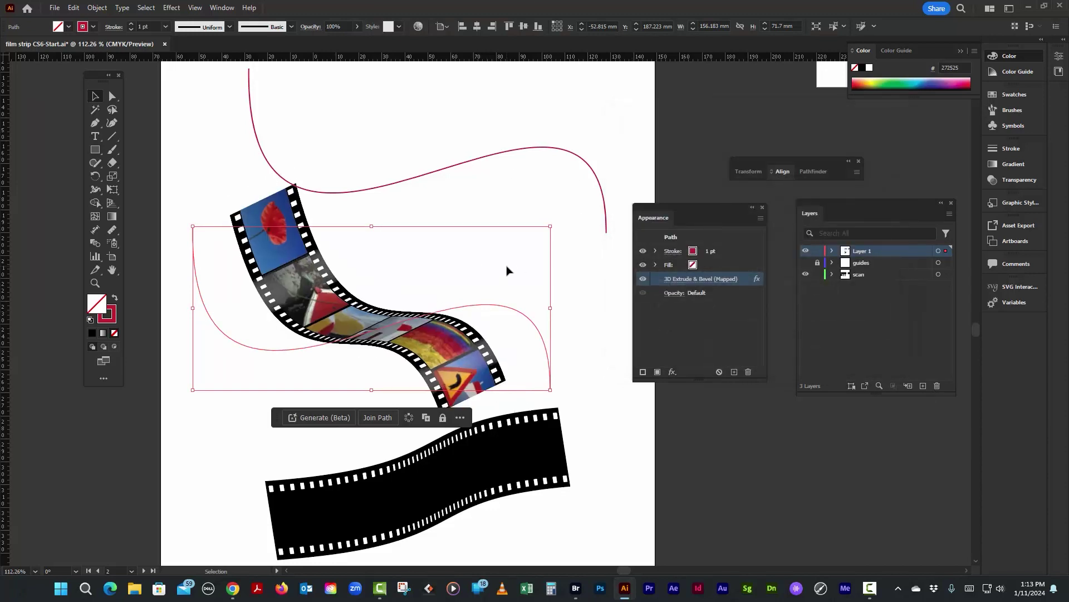
- Return to the film strip artboard and dock the Appearance panel beneath the Layers panel
{"action": "scroll", "coordinate": [507, 270], "scroll_direction": "up", "scroll_amount": 10}
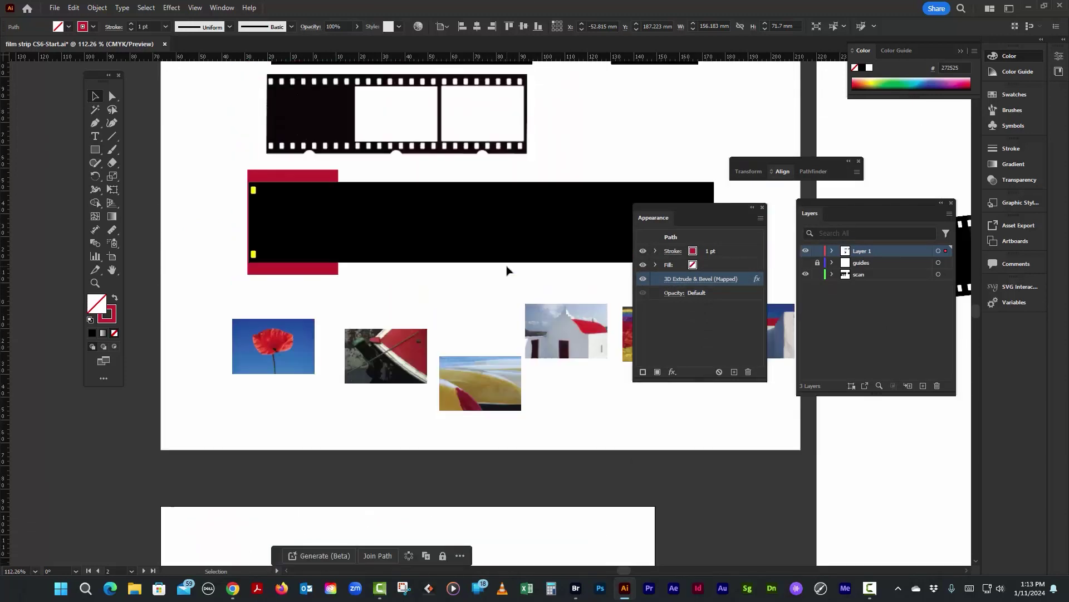
{"action": "scroll", "coordinate": [507, 271], "scroll_direction": "up", "scroll_amount": 2}
{"action": "left_click_drag", "start_coordinate": [695, 206], "coordinate": [825, 180]}
{"action": "left_click", "coordinate": [627, 205]}
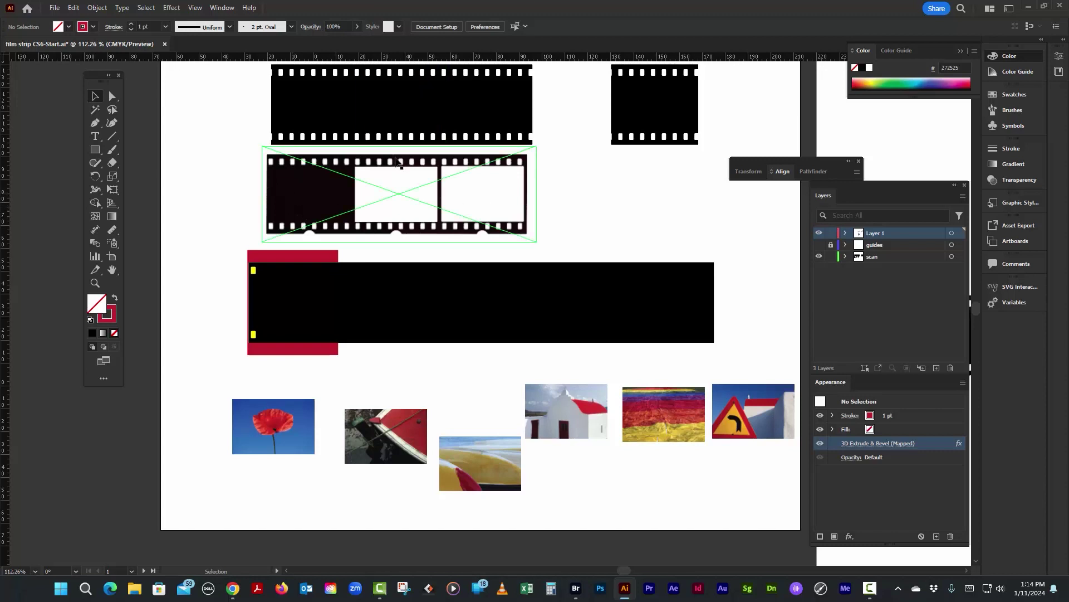
- Zoom in on the left end of the black strip with its yellow holes
{"action": "left_click", "coordinate": [438, 314]}
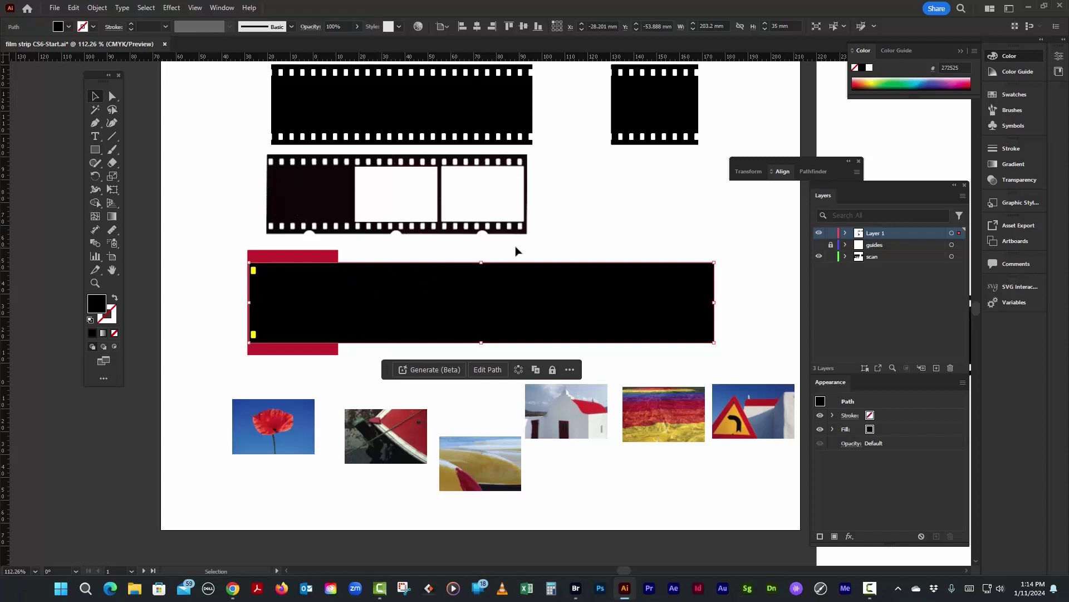
{"action": "left_click", "coordinate": [615, 228]}
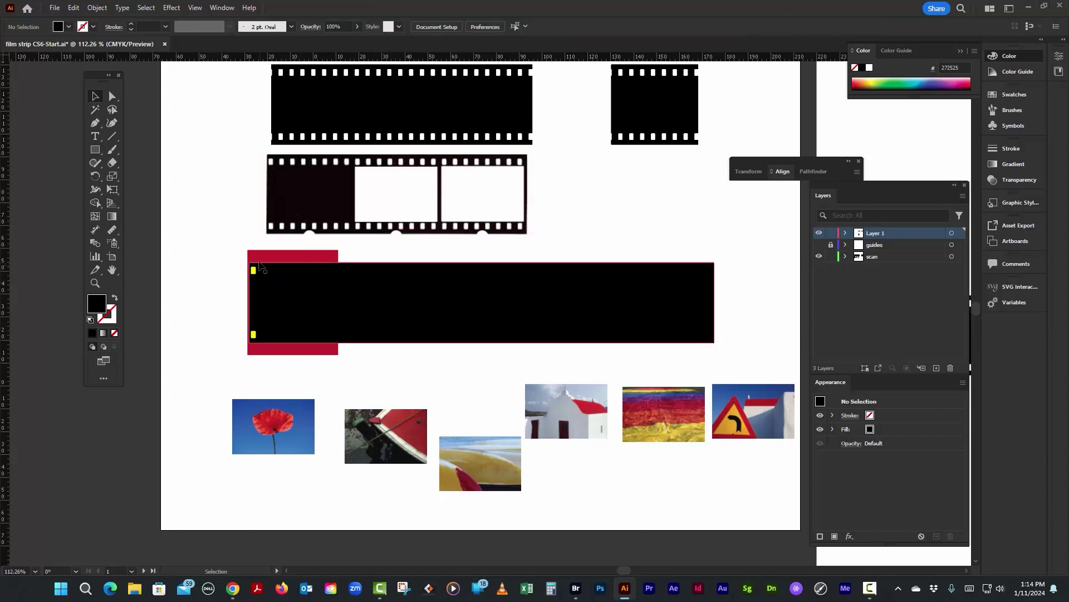
{"action": "key", "text": "z"}
{"action": "left_click_drag", "start_coordinate": [219, 231], "coordinate": [346, 363]}
{"action": "key", "text": "v"}
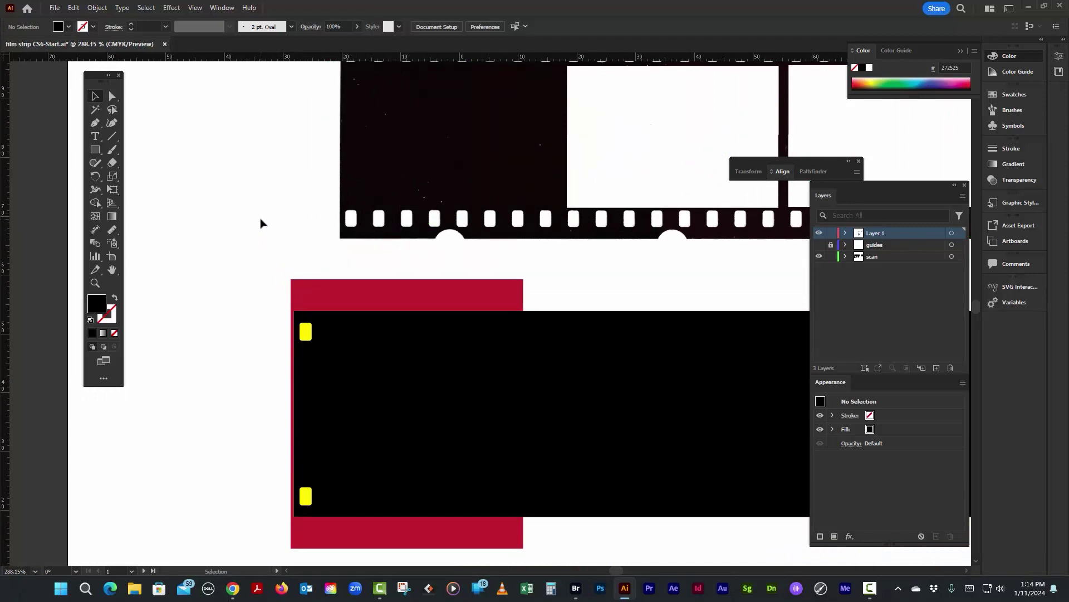
- Pick the Measure tool from the Eyedropper flyout and zoom in on the scanned sprocket holes
{"action": "left_click", "coordinate": [114, 230]}
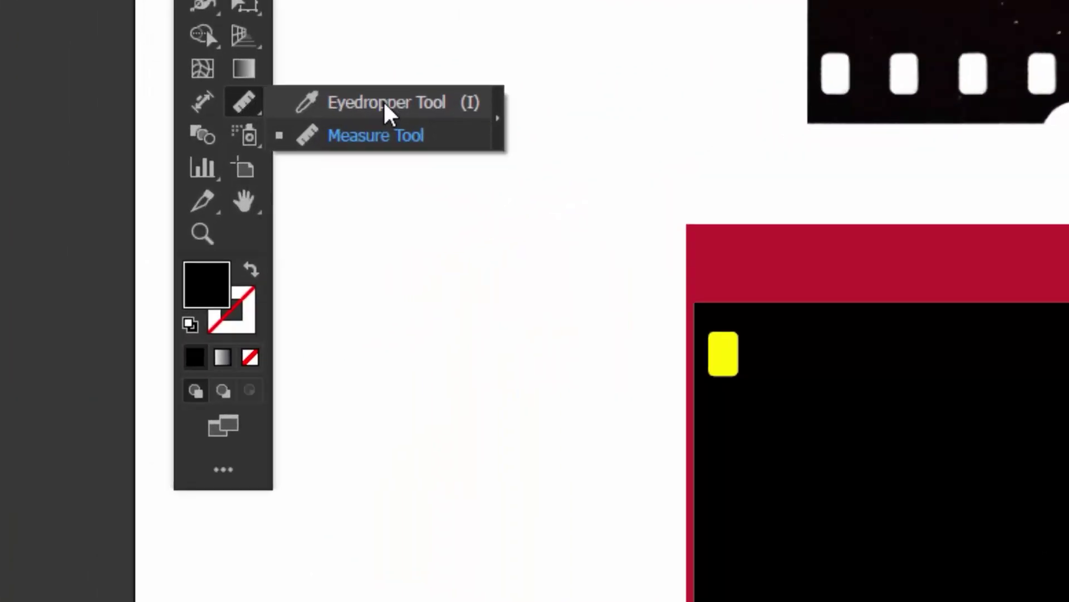
{"action": "left_click", "coordinate": [389, 107]}
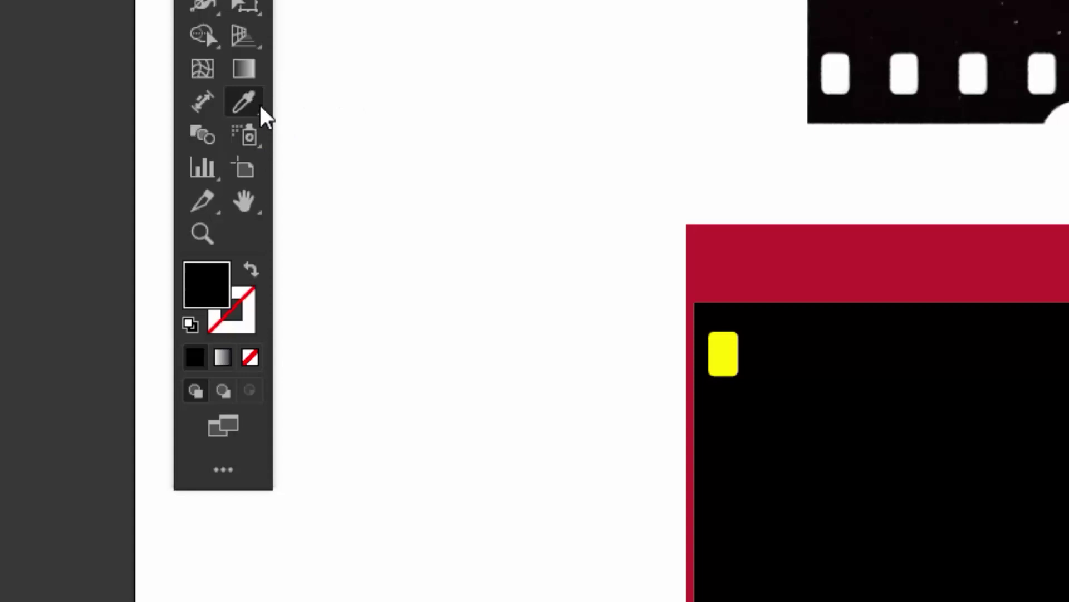
{"action": "left_click", "coordinate": [266, 117]}
{"action": "left_click", "coordinate": [342, 137]}
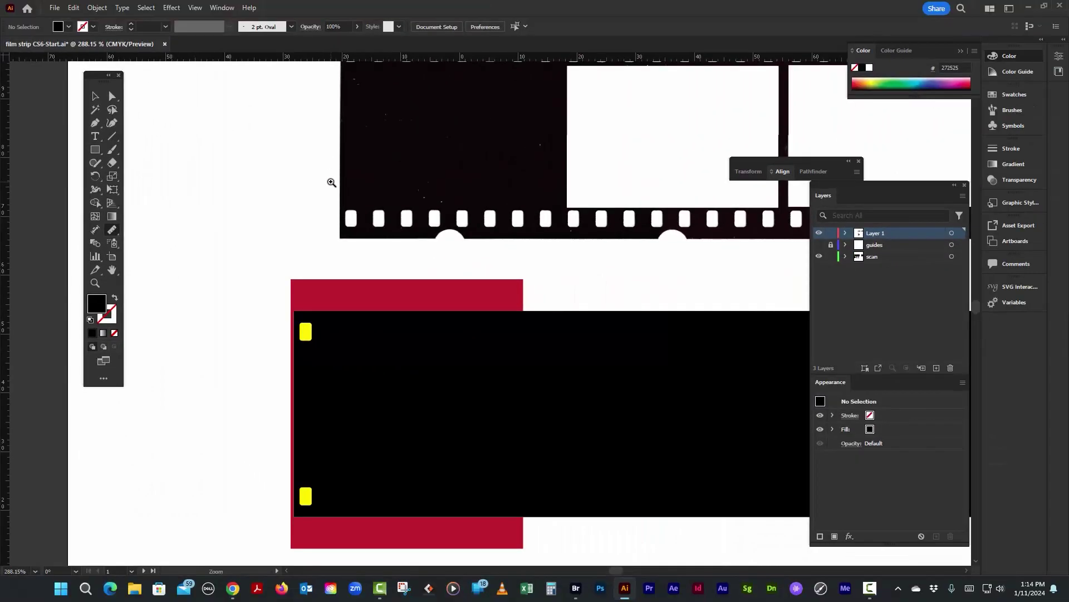
{"action": "left_click_drag", "start_coordinate": [319, 181], "coordinate": [393, 160]}
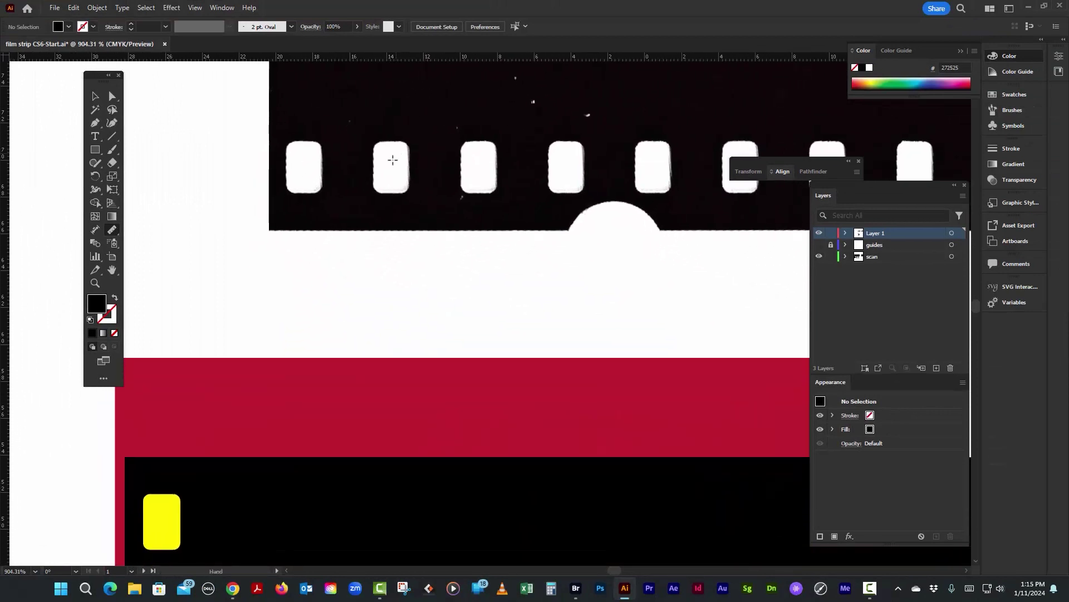
- Measure the gap between two neighbouring sprocket holes at 4.7417 mm, then zoom back out
{"action": "left_click", "coordinate": [285, 163]}
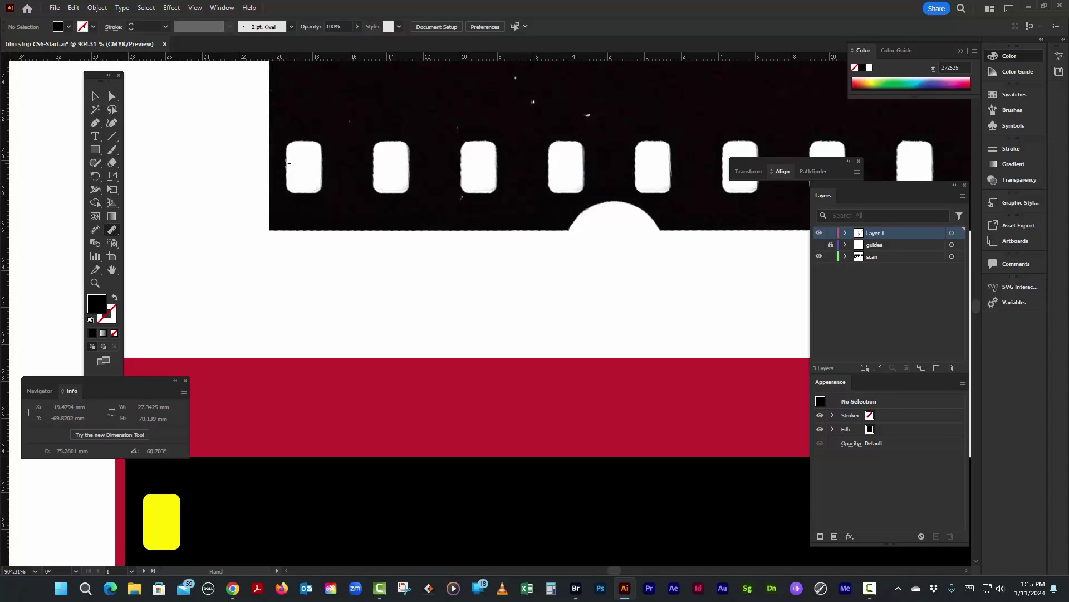
{"action": "left_click_drag", "start_coordinate": [286, 163], "coordinate": [349, 164]}
{"action": "left_click_drag", "start_coordinate": [374, 165], "coordinate": [373, 165]}
{"action": "scroll", "coordinate": [316, 324], "scroll_direction": "down", "scroll_amount": 5}
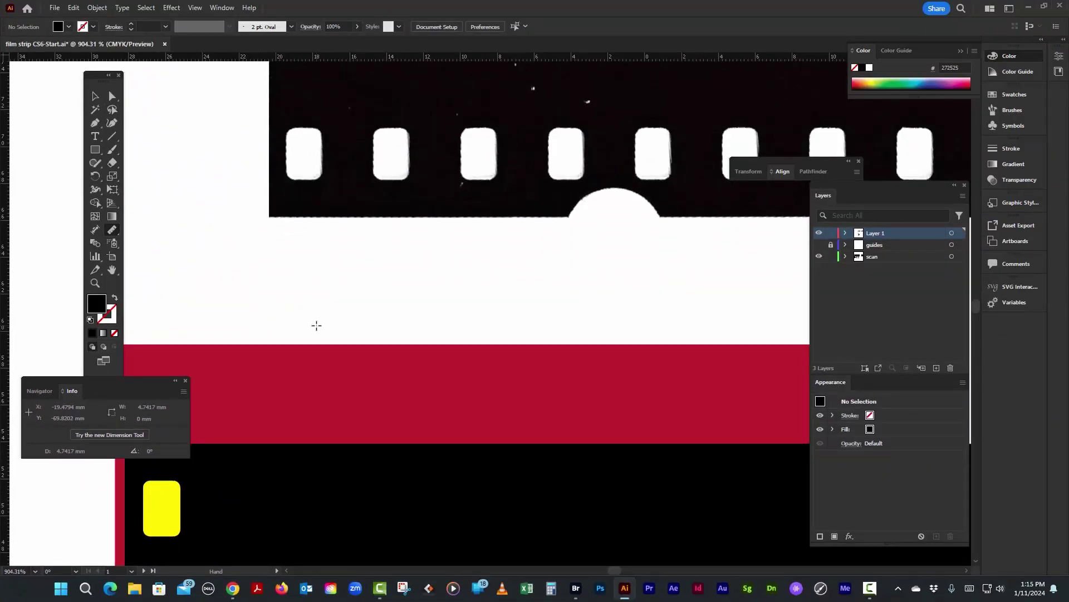
{"action": "scroll", "coordinate": [317, 326], "scroll_direction": "down", "scroll_amount": 5}
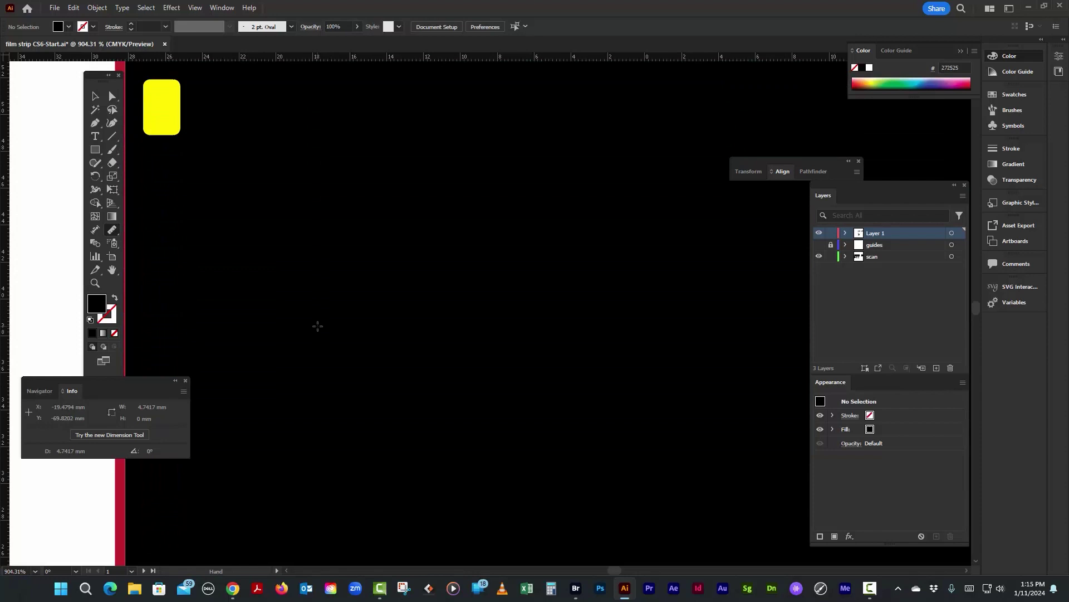
{"action": "key", "text": "ctrl+minus"}
{"action": "key", "text": "ctrl+minus"}
{"action": "key", "text": "ctrl+minus"}
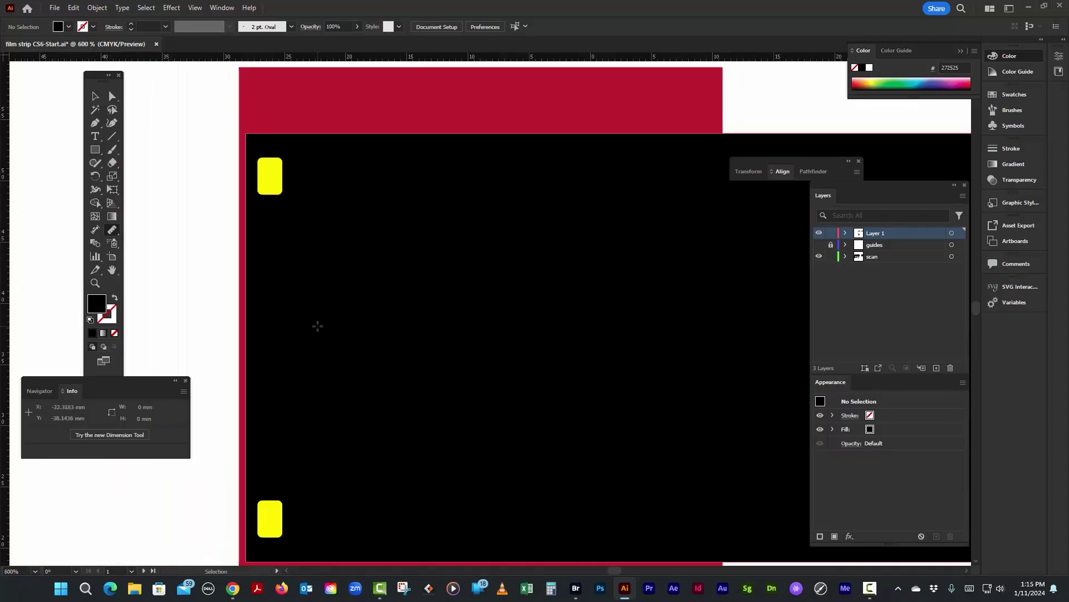
- Copy the upper and lower yellow hole pair 4.742 mm to the right using Move
{"action": "left_click", "coordinate": [93, 99]}
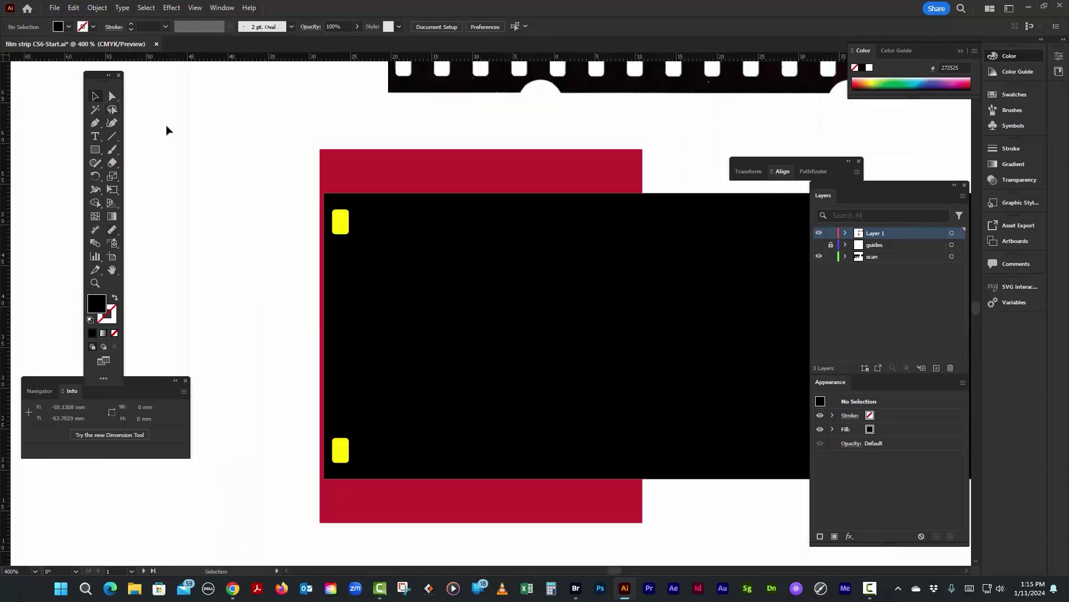
{"action": "left_click", "coordinate": [342, 228]}
{"action": "left_click", "coordinate": [340, 449], "text": "shift"}
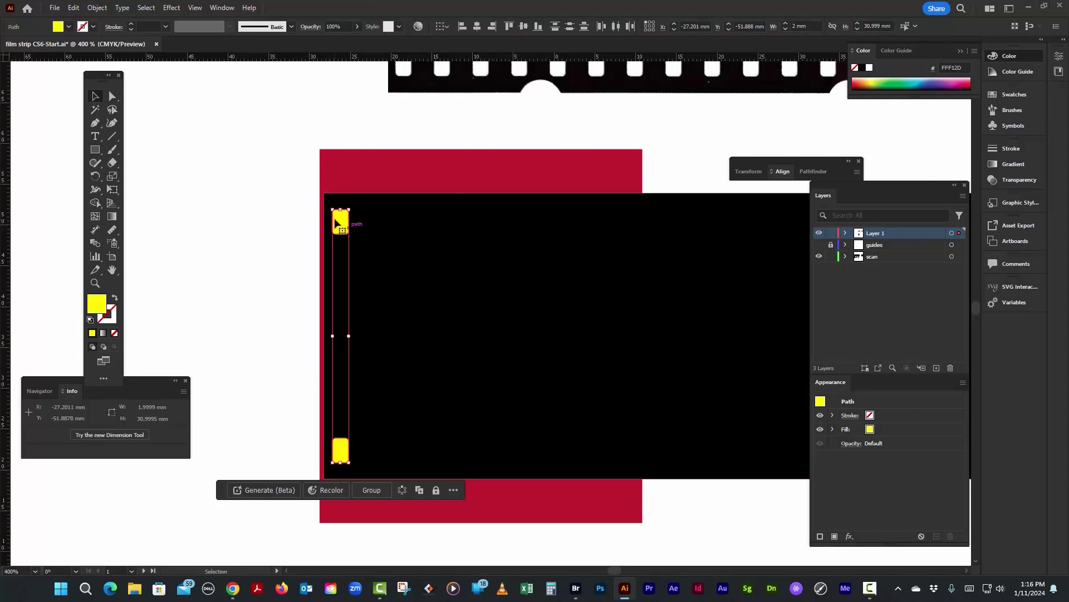
{"action": "double_click", "coordinate": [94, 99]}
{"action": "left_click_drag", "start_coordinate": [580, 196], "coordinate": [575, 176]}
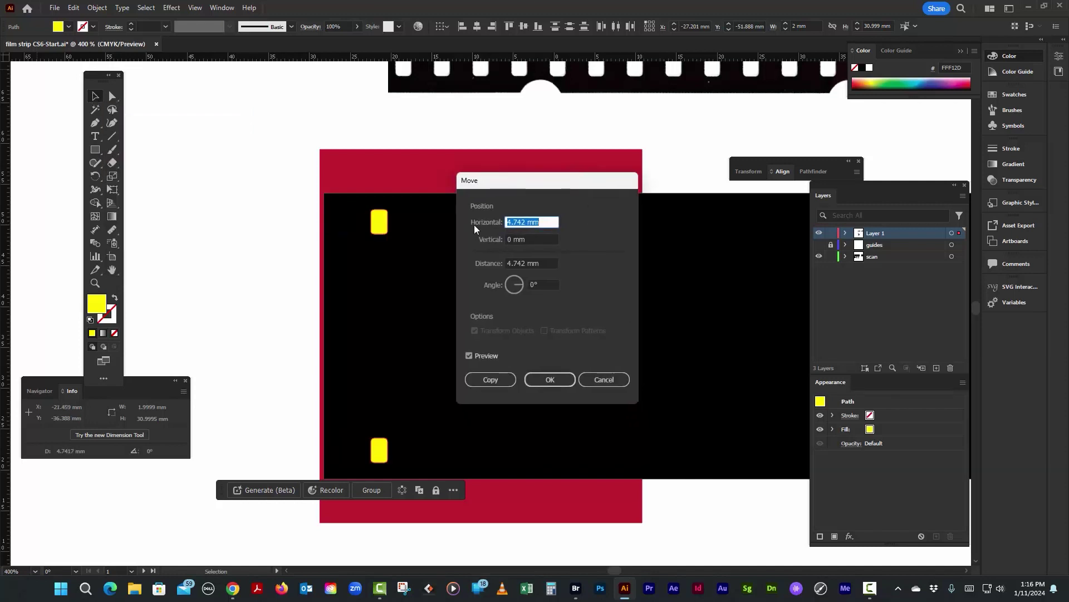
{"action": "key", "text": "super+plus"}
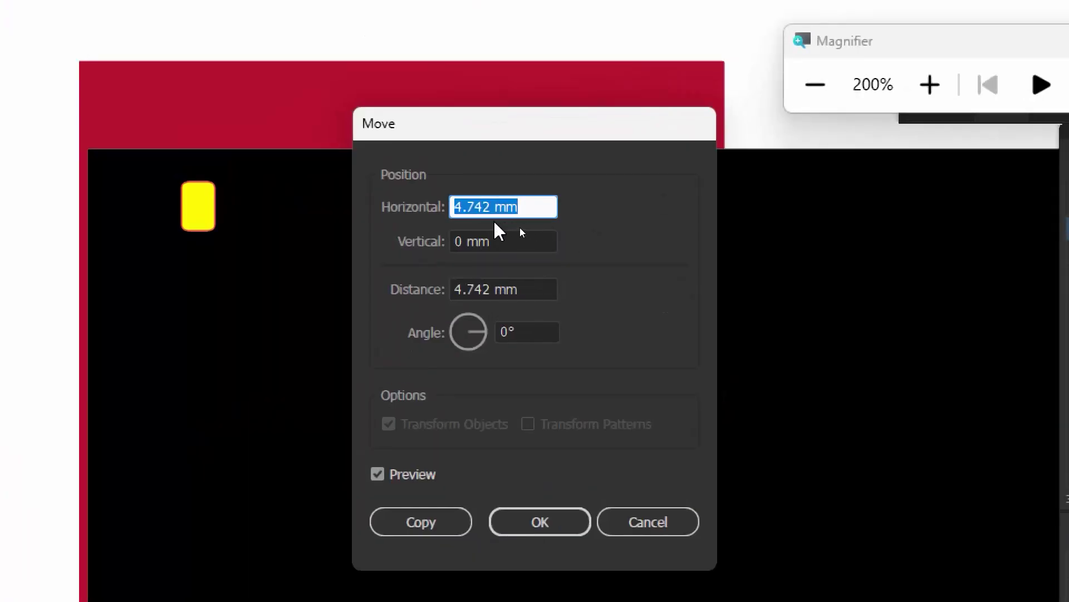
{"action": "key", "text": "super+Escape"}
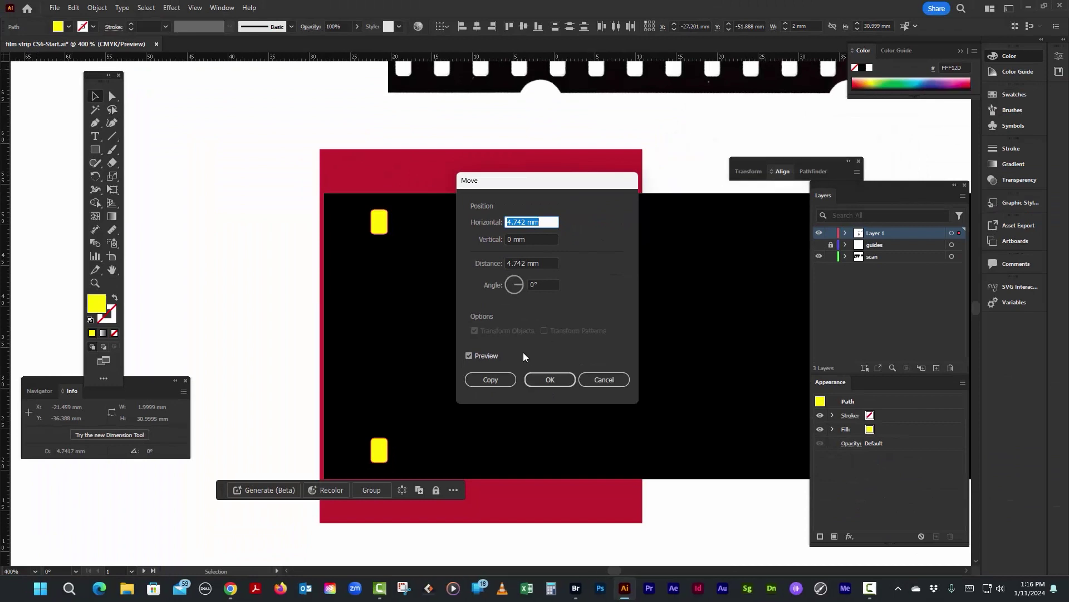
{"action": "left_click", "coordinate": [502, 379]}
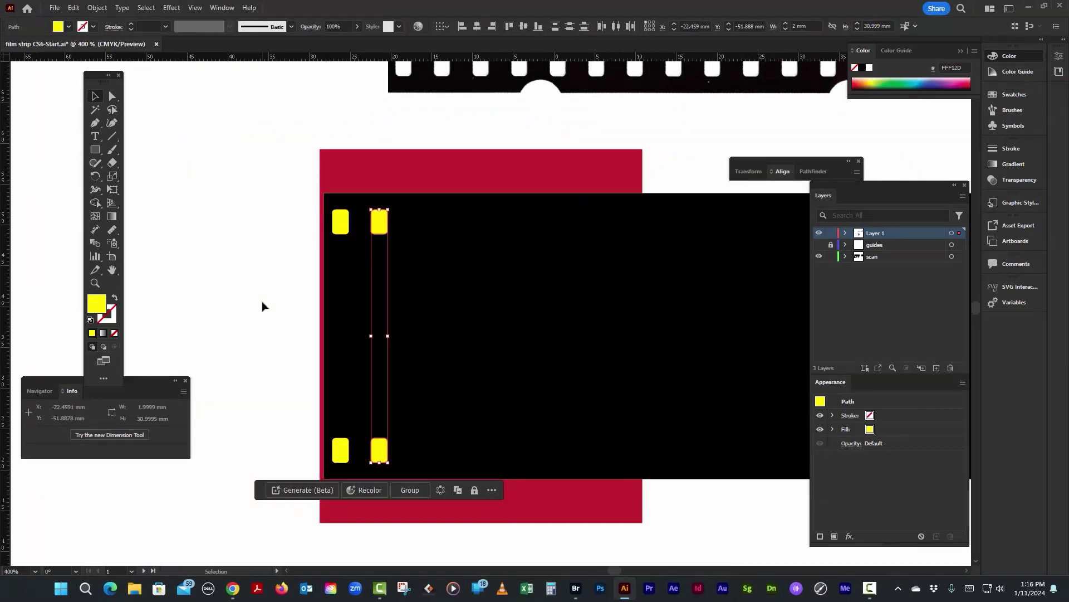
- Repeat the hole-pair copy with Ctrl+D to the strip's end, then deselect
{"action": "key", "text": "ctrl+0"}
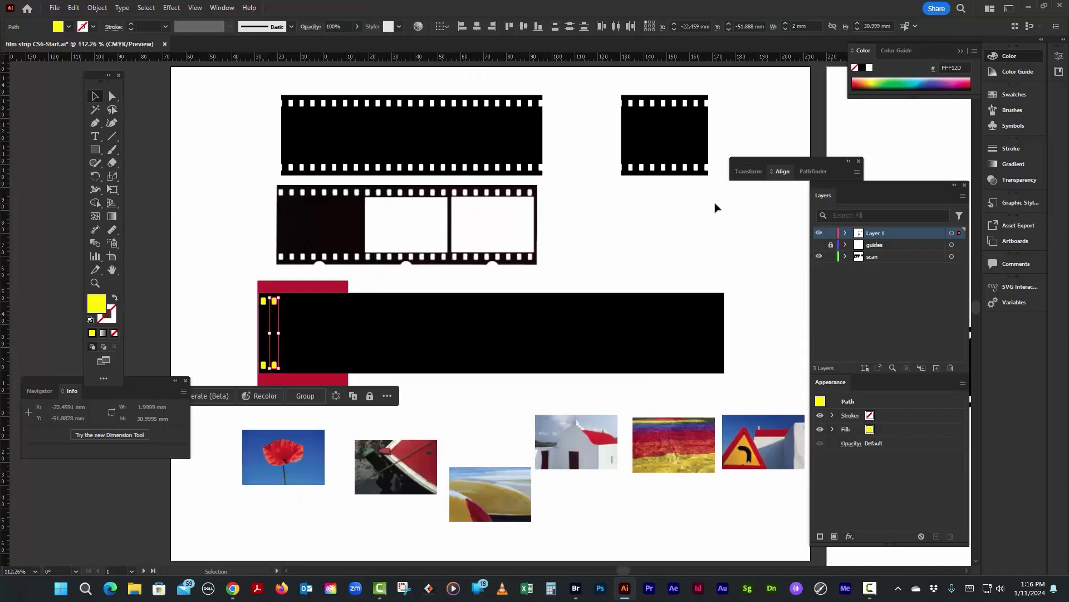
{"action": "key", "text": "ctrl+d"}
{"action": "key", "text": "ctrl+d"}
{"action": "key", "text": "ctrl+d"}
{"action": "key", "text": "ctrl+d"}
{"action": "key", "text": "ctrl+d"}
{"action": "key", "text": "ctrl+d"}
{"action": "key", "text": "ctrl+d"}
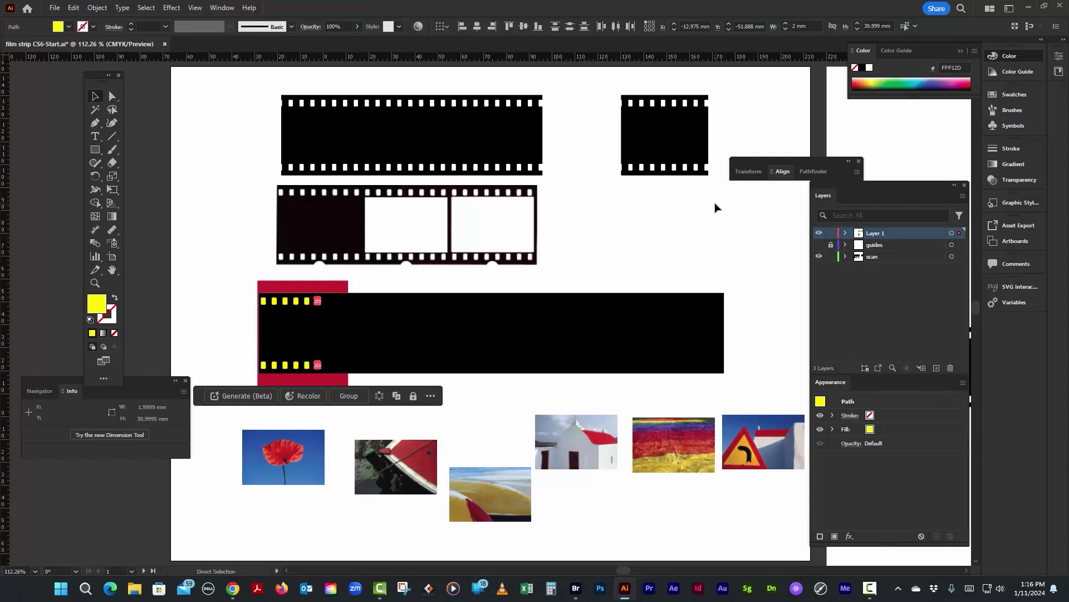
{"action": "key", "text": "ctrl+d"}
{"action": "key", "text": "ctrl+d"}
{"action": "key", "text": "ctrl+d"}
{"action": "key", "text": "ctrl+d"}
{"action": "key", "text": "ctrl+d"}
{"action": "key", "text": "ctrl+d"}
{"action": "key", "text": "ctrl+d"}
{"action": "key", "text": "ctrl+d"}
{"action": "key", "text": "ctrl+d"}
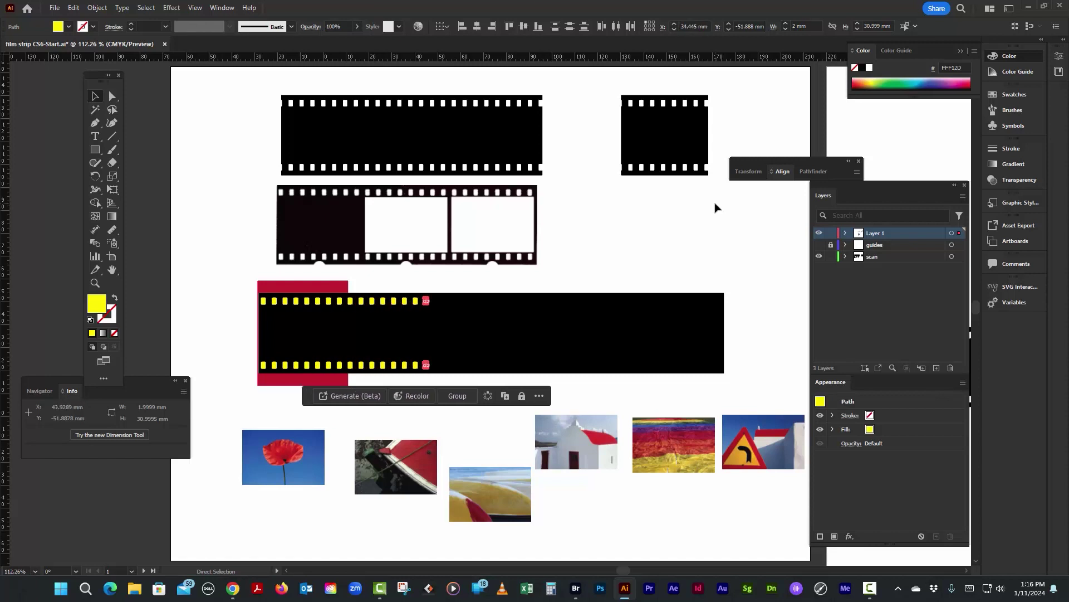
{"action": "key", "text": "ctrl+d"}
{"action": "key", "text": "ctrl+d"}
{"action": "key", "text": "ctrl+d"}
{"action": "key", "text": "ctrl+d"}
{"action": "key", "text": "ctrl+d"}
{"action": "key", "text": "ctrl+d"}
{"action": "key", "text": "ctrl+d"}
{"action": "key", "text": "ctrl+d"}
{"action": "key", "text": "ctrl+d"}
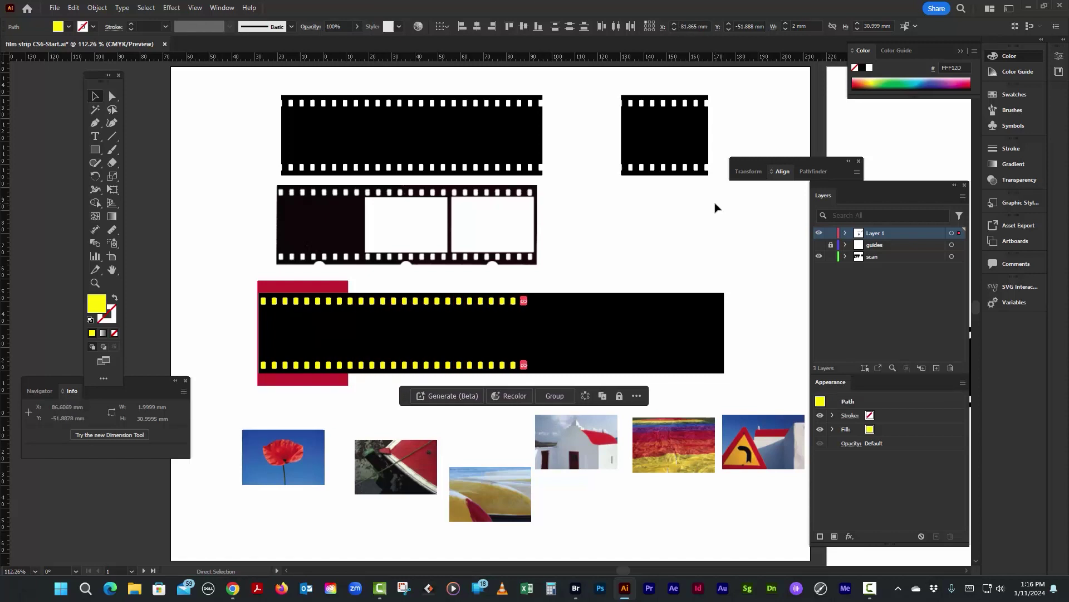
{"action": "key", "text": "ctrl+d"}
{"action": "key", "text": "ctrl+d"}
{"action": "key", "text": "ctrl+d"}
{"action": "key", "text": "ctrl+d"}
{"action": "key", "text": "ctrl+d"}
{"action": "key", "text": "ctrl+d"}
{"action": "key", "text": "ctrl+d"}
{"action": "key", "text": "ctrl+d"}
{"action": "key", "text": "ctrl+d"}
{"action": "key", "text": "ctrl+d"}
{"action": "key", "text": "ctrl+d"}
{"action": "key", "text": "ctrl+d"}
{"action": "key", "text": "ctrl+d"}
{"action": "key", "text": "ctrl+d"}
{"action": "key", "text": "ctrl+d"}
{"action": "key", "text": "ctrl+d"}
{"action": "key", "text": "ctrl+d"}
{"action": "key", "text": "v"}
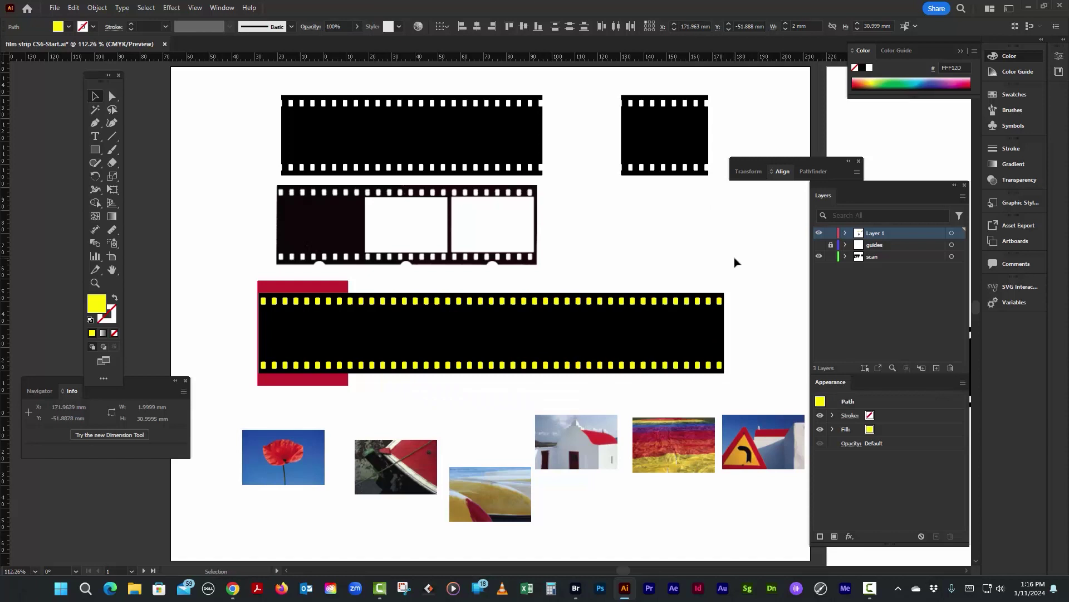
{"action": "left_click", "coordinate": [733, 263]}
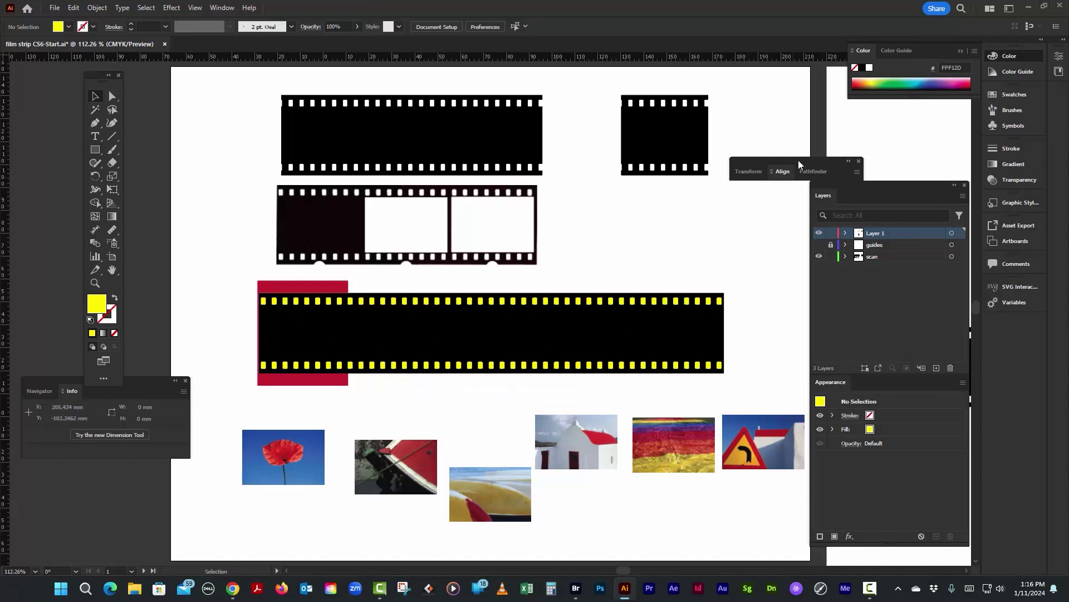
- Subtract the yellow holes from the black strip with Pathfinder Minus Front
{"action": "left_click_drag", "start_coordinate": [797, 159], "coordinate": [608, 207]}
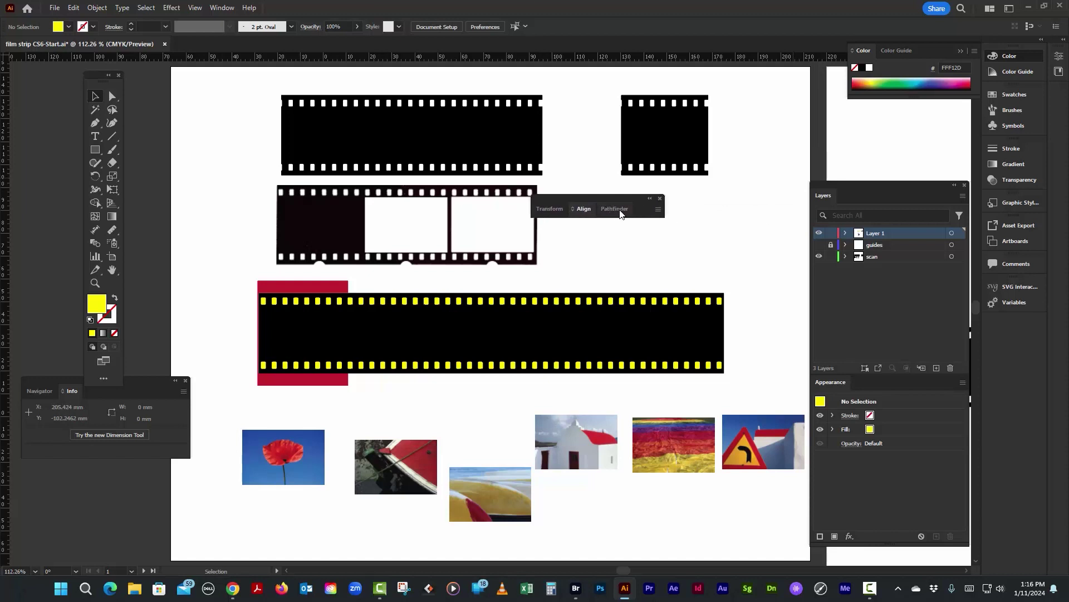
{"action": "left_click", "coordinate": [616, 209]}
{"action": "left_click_drag", "start_coordinate": [234, 278], "coordinate": [747, 393]}
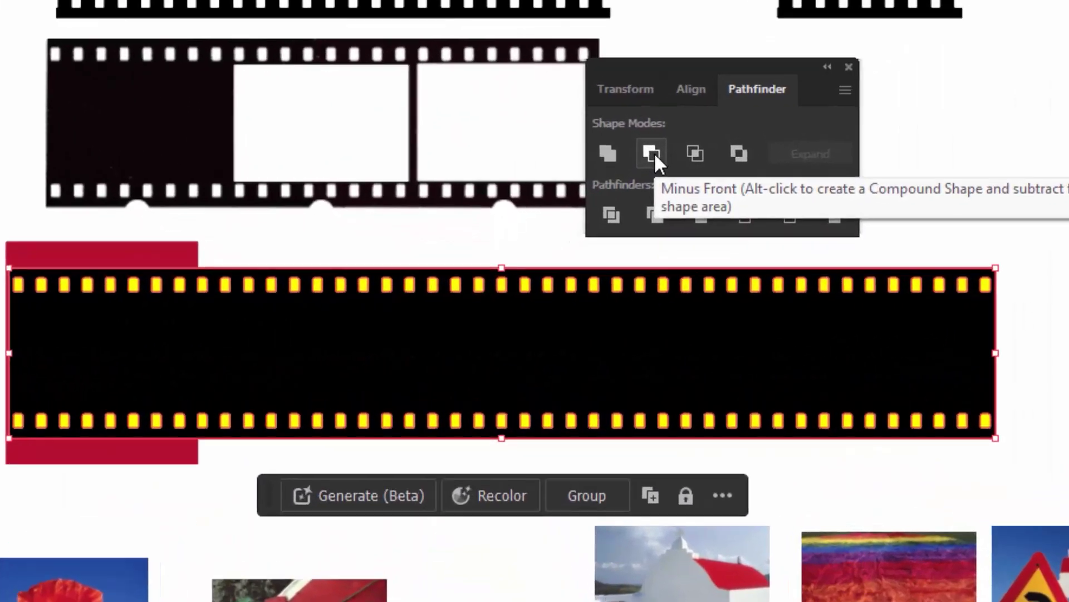
{"action": "left_click", "coordinate": [563, 240]}
{"action": "key", "text": "ctrl+shift+a"}
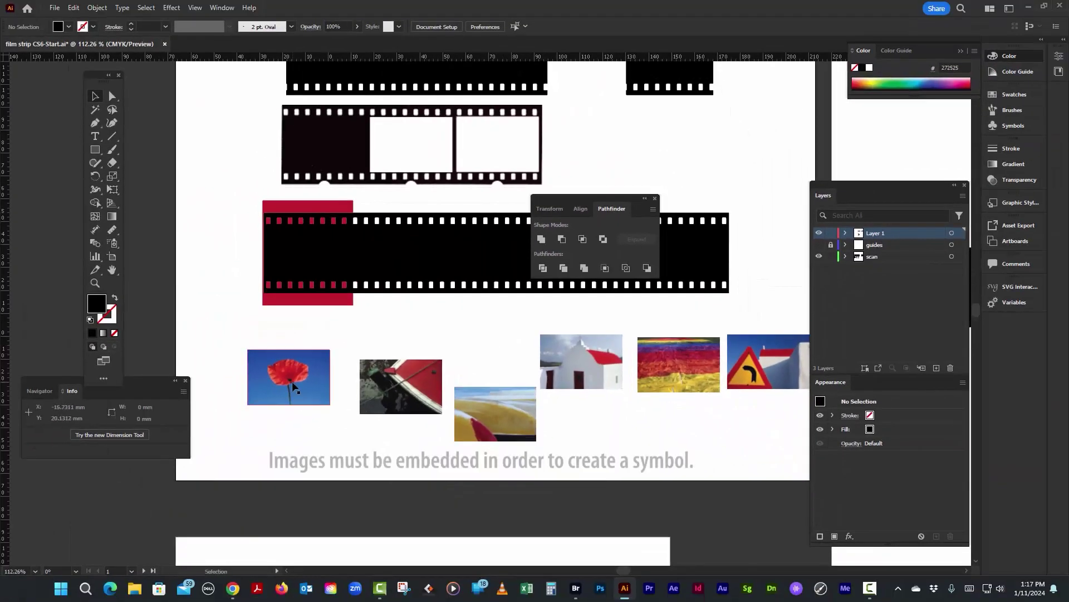
- Select all six photos and apply Vertical Align Center to put them on one centre line
{"action": "left_click", "coordinate": [270, 416]}
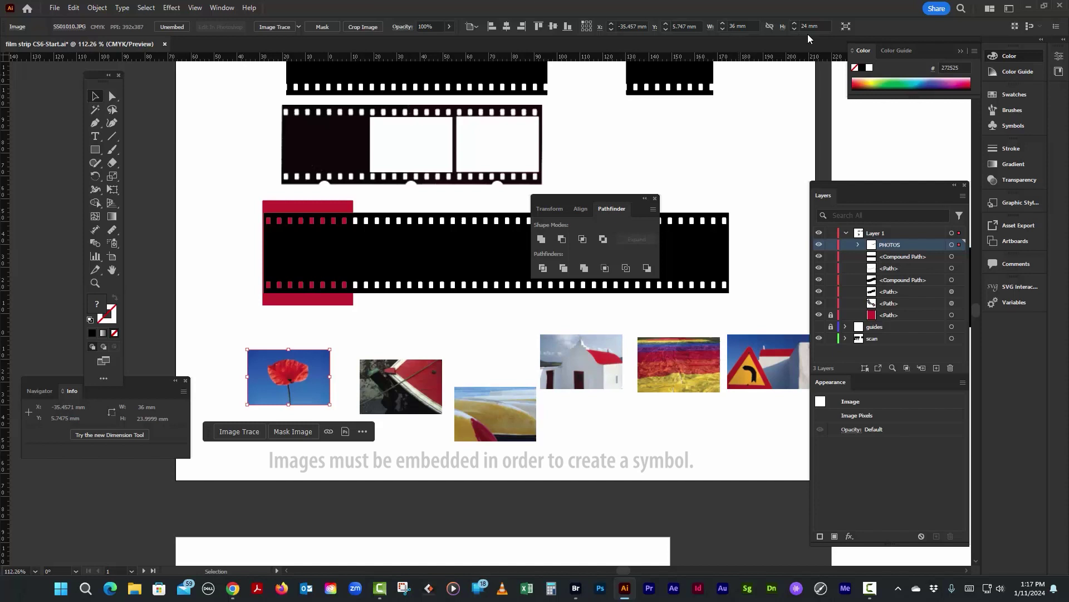
{"action": "left_click", "coordinate": [219, 315]}
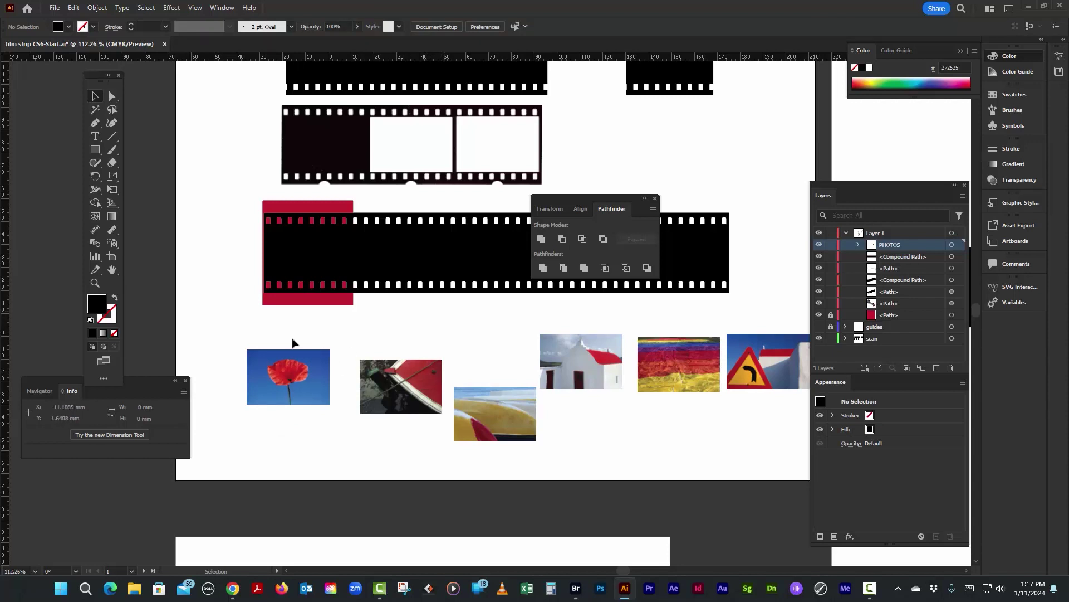
{"action": "left_click_drag", "start_coordinate": [219, 335], "coordinate": [785, 454]}
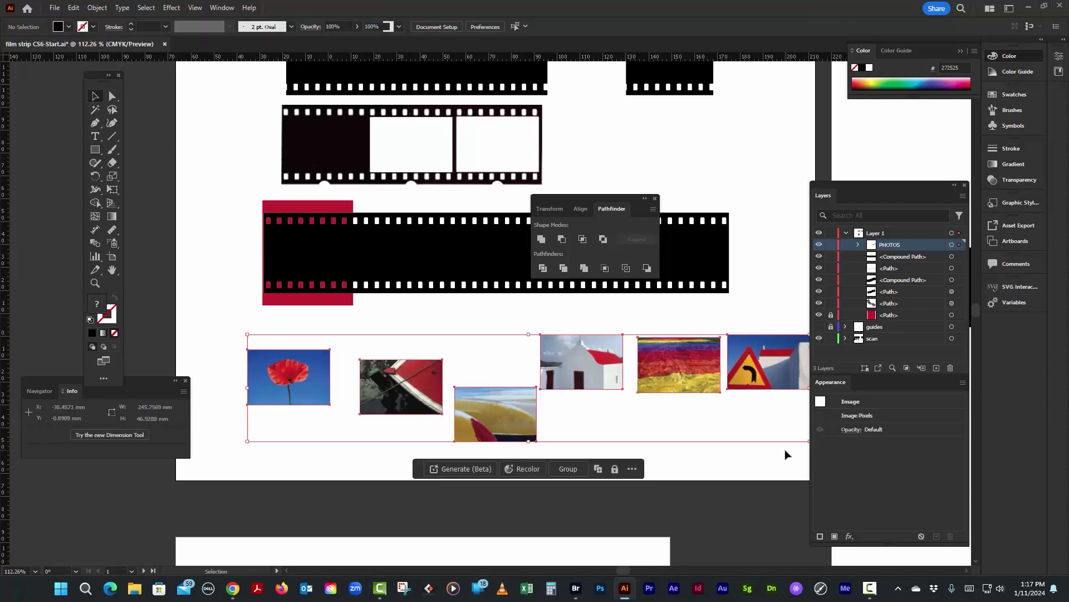
{"action": "left_click_drag", "start_coordinate": [585, 194], "coordinate": [600, 181]}
{"action": "left_click", "coordinate": [595, 197]}
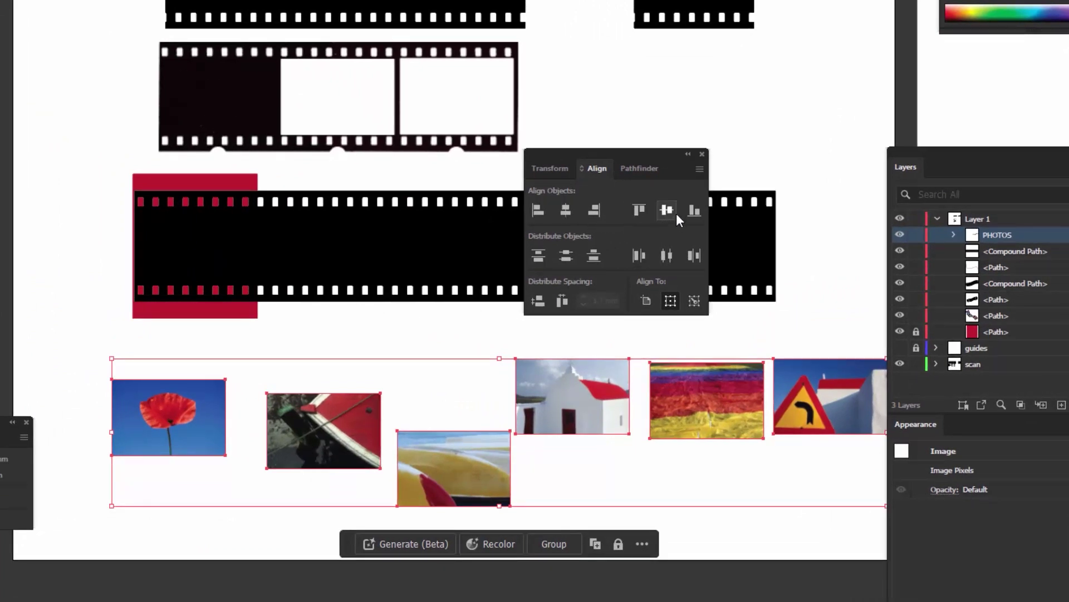
{"action": "left_click", "coordinate": [675, 212]}
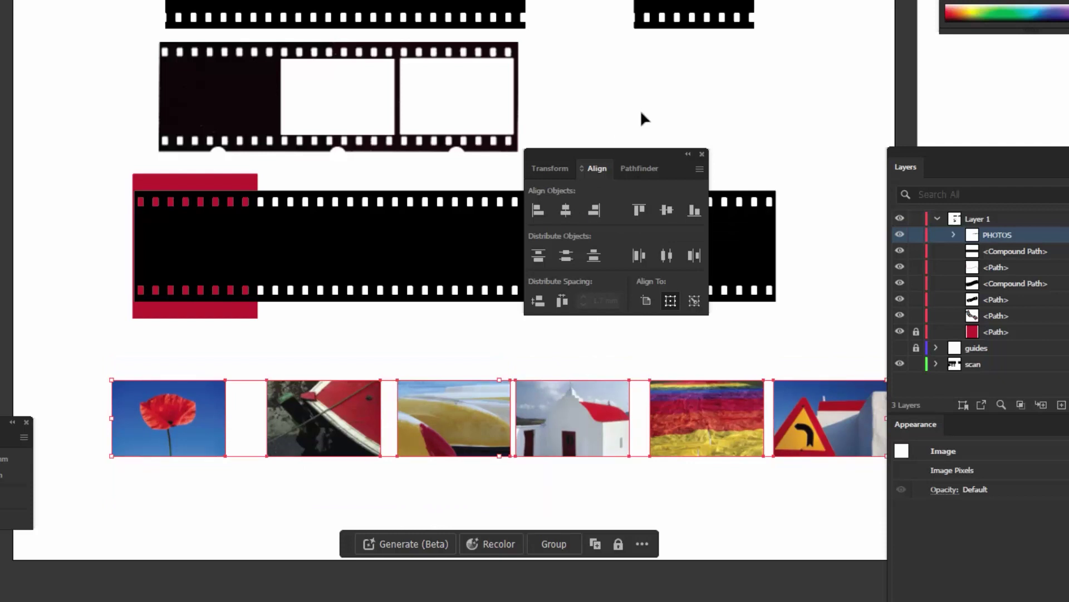
- Deselect the photos and zoom in on the film strips
{"action": "left_click", "coordinate": [592, 139]}
{"action": "key", "text": "z"}
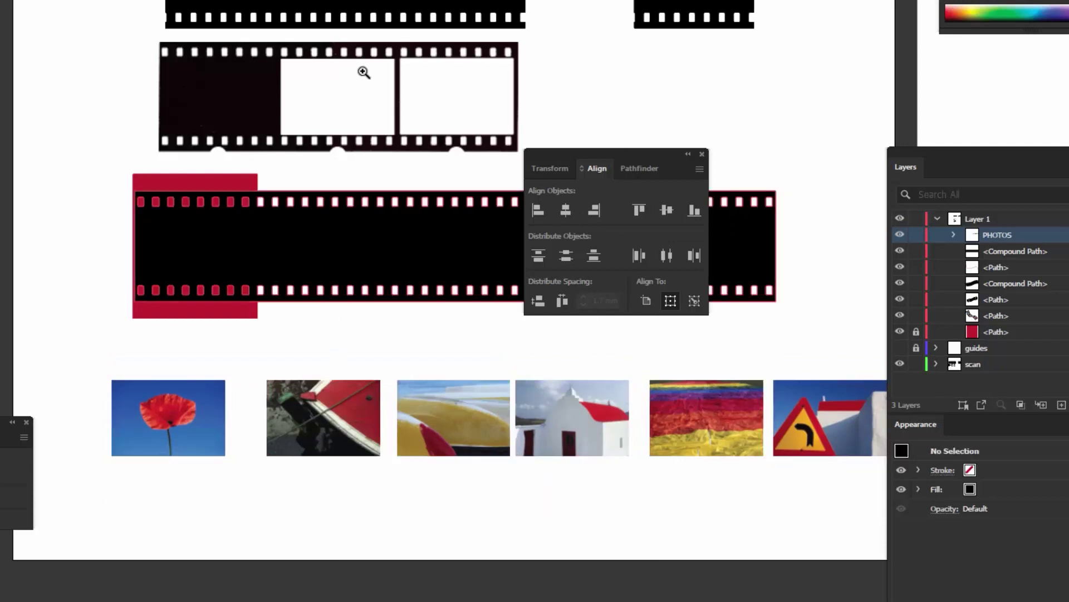
{"action": "left_click", "coordinate": [339, 29]}
{"action": "left_click", "coordinate": [399, 105]}
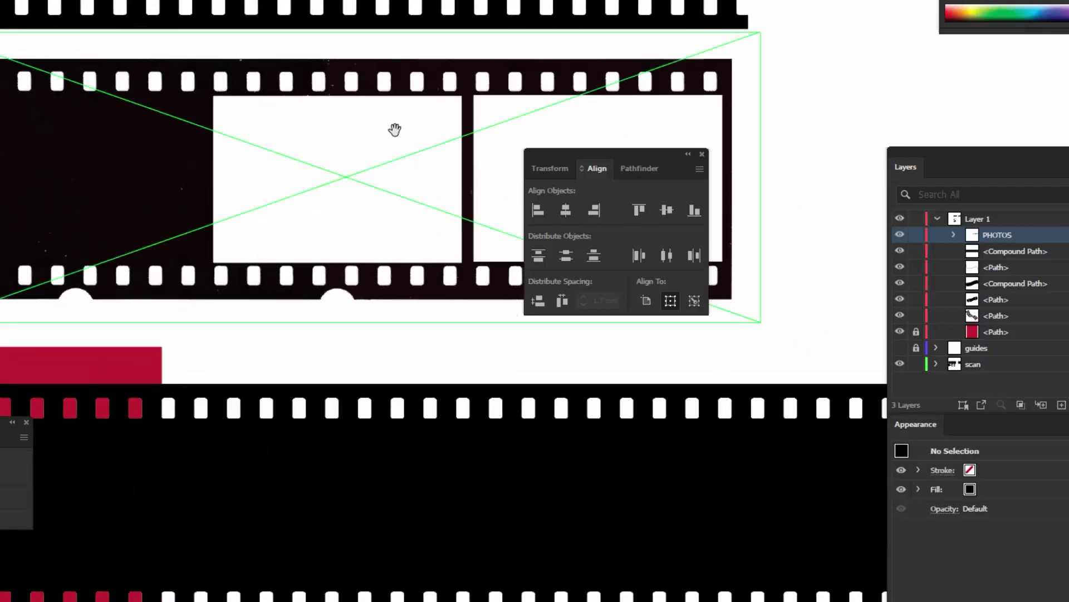
{"action": "scroll", "coordinate": [230, 149], "scroll_direction": "right", "scroll_amount": 3}
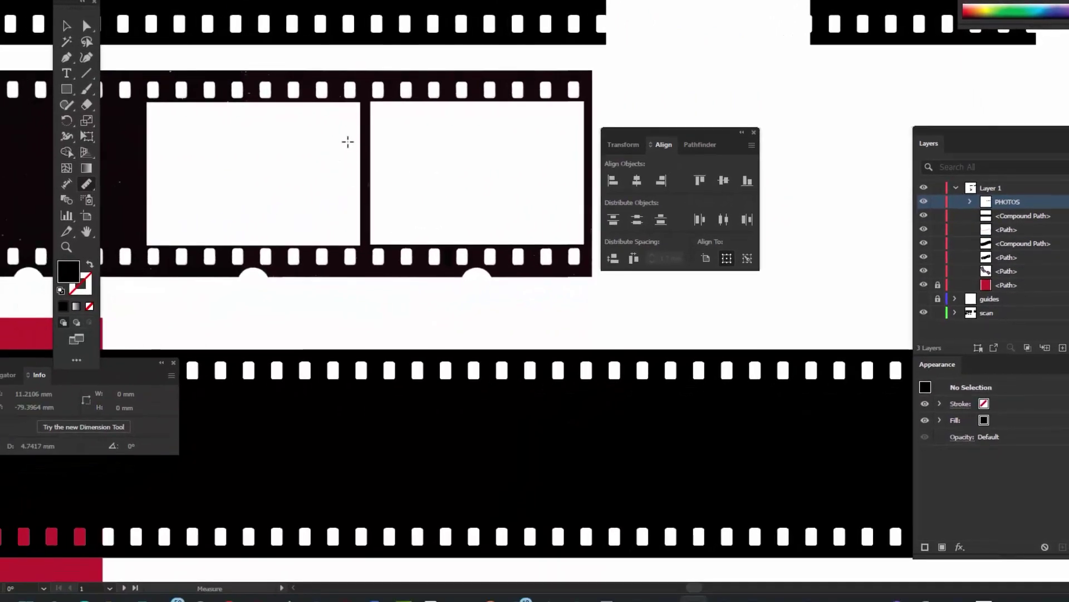
- Zoom into the scanned strip and measure the frame divider at 1.692 mm
{"action": "left_click_drag", "start_coordinate": [334, 83], "coordinate": [467, 270]}
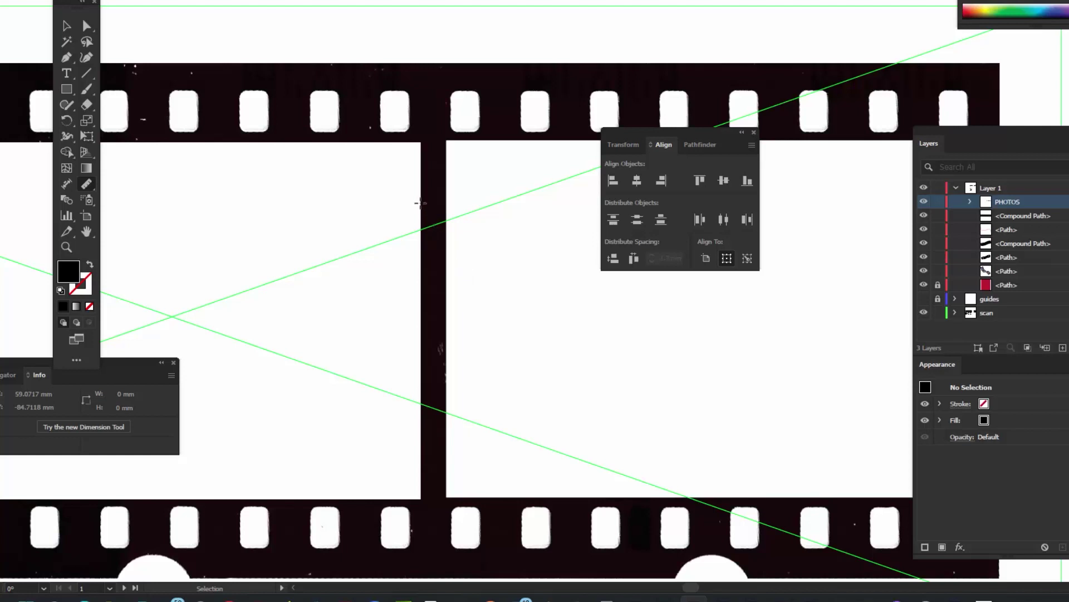
{"action": "left_click", "coordinate": [420, 203]}
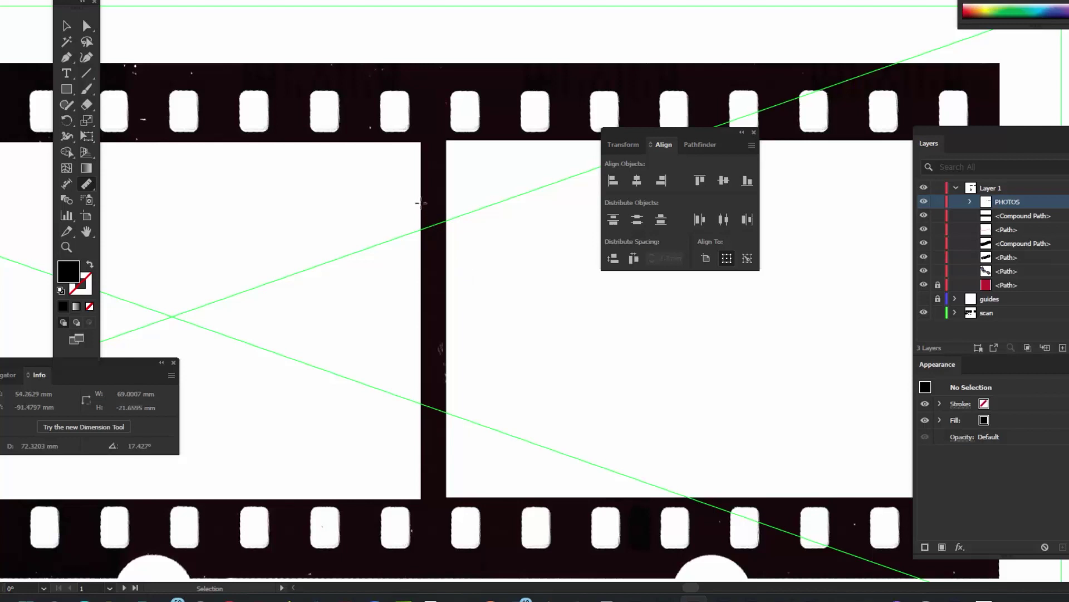
{"action": "left_click_drag", "start_coordinate": [421, 202], "coordinate": [441, 206]}
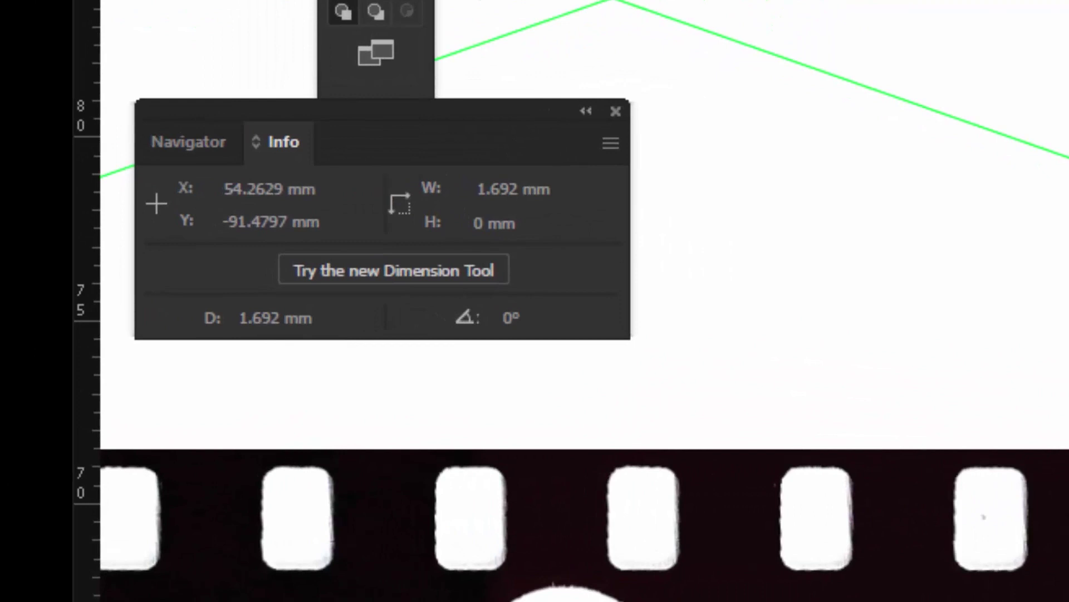
- Distribute the six photos 1.7 mm apart with the yellow boat photo as key object
{"action": "key", "text": "ctrl+shift+a"}
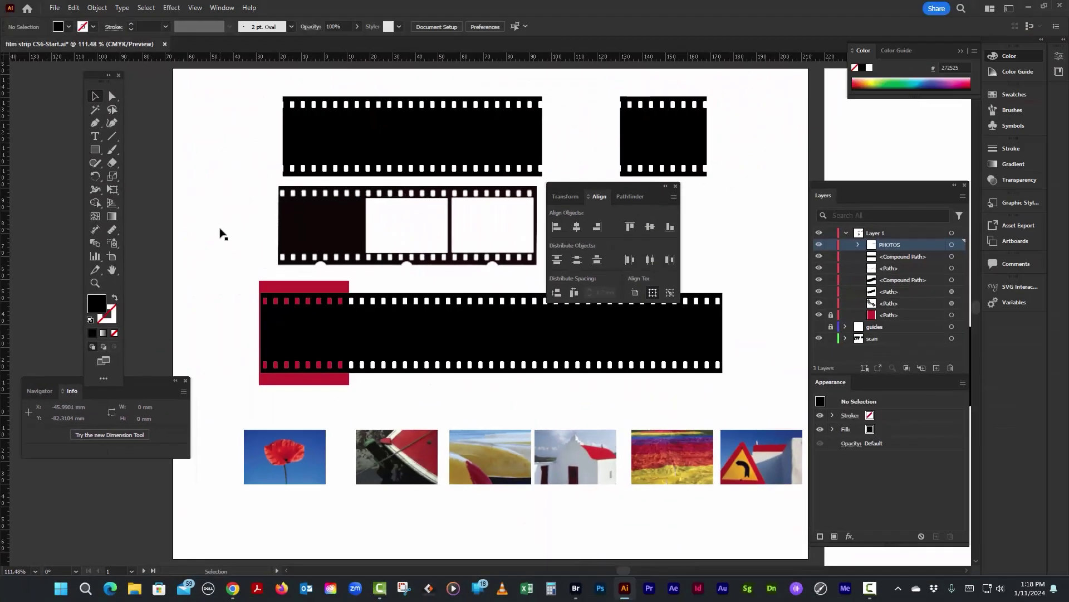
{"action": "left_click_drag", "start_coordinate": [228, 452], "coordinate": [723, 482]}
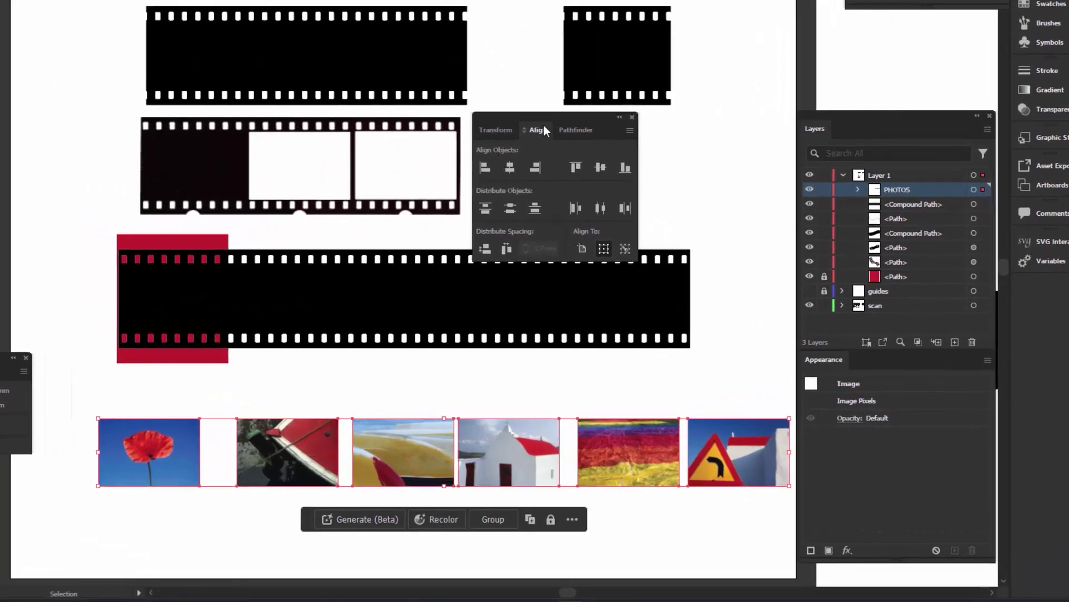
{"action": "left_click_drag", "start_coordinate": [546, 117], "coordinate": [370, 262]}
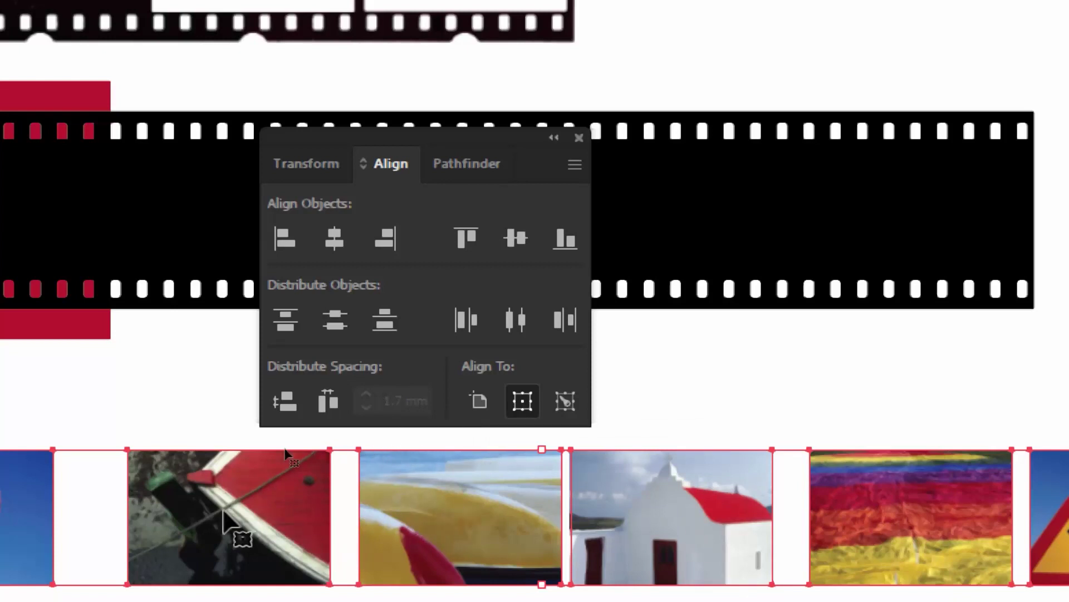
{"action": "left_click", "coordinate": [443, 493]}
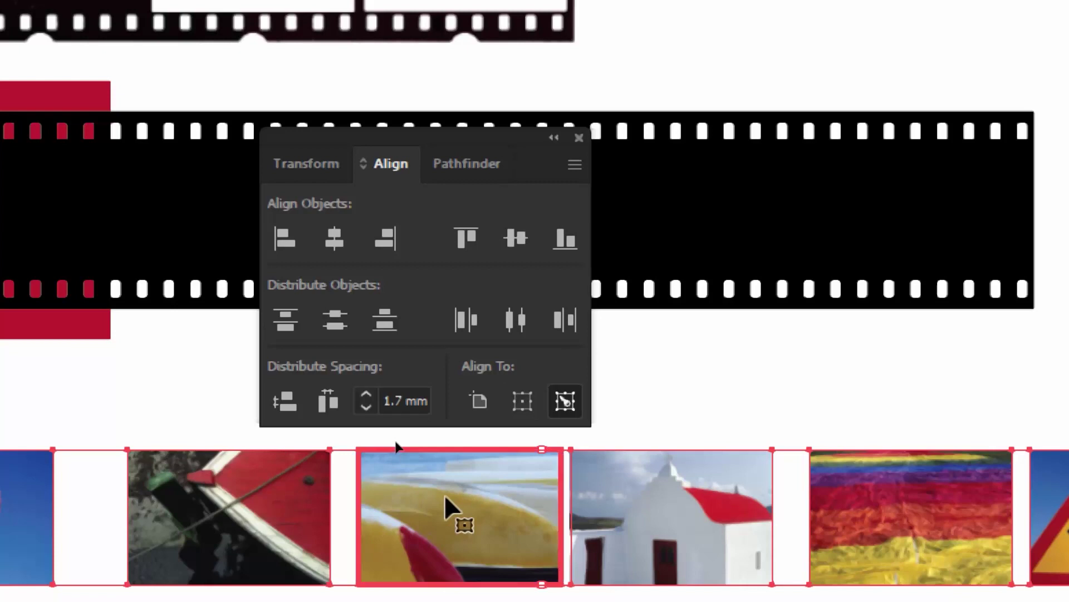
{"action": "left_click", "coordinate": [338, 398]}
{"action": "left_click", "coordinate": [718, 393]}
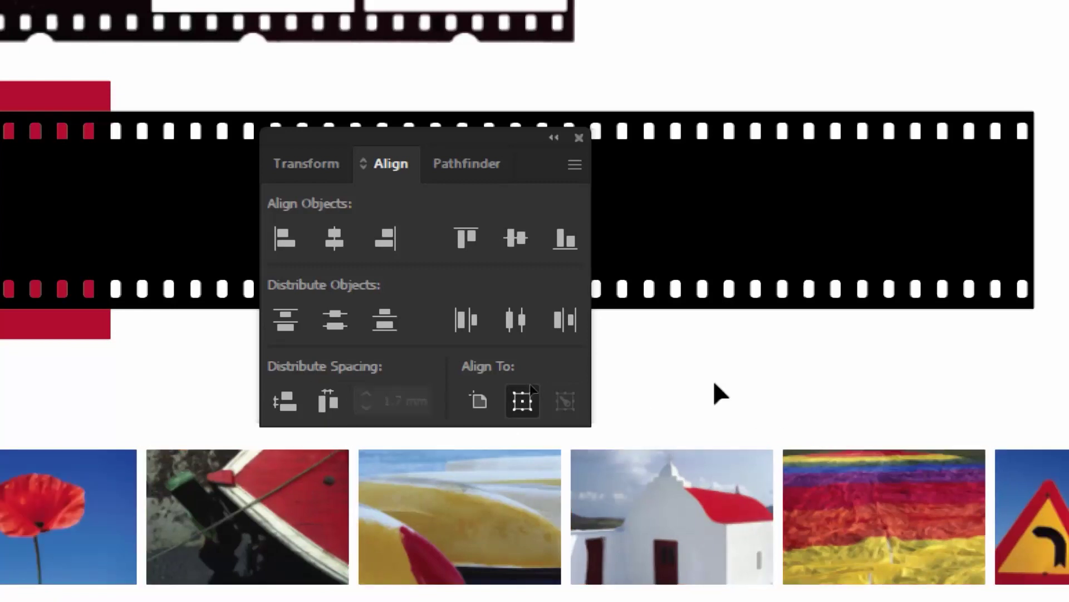
{"action": "key", "text": "ctrl+minus"}
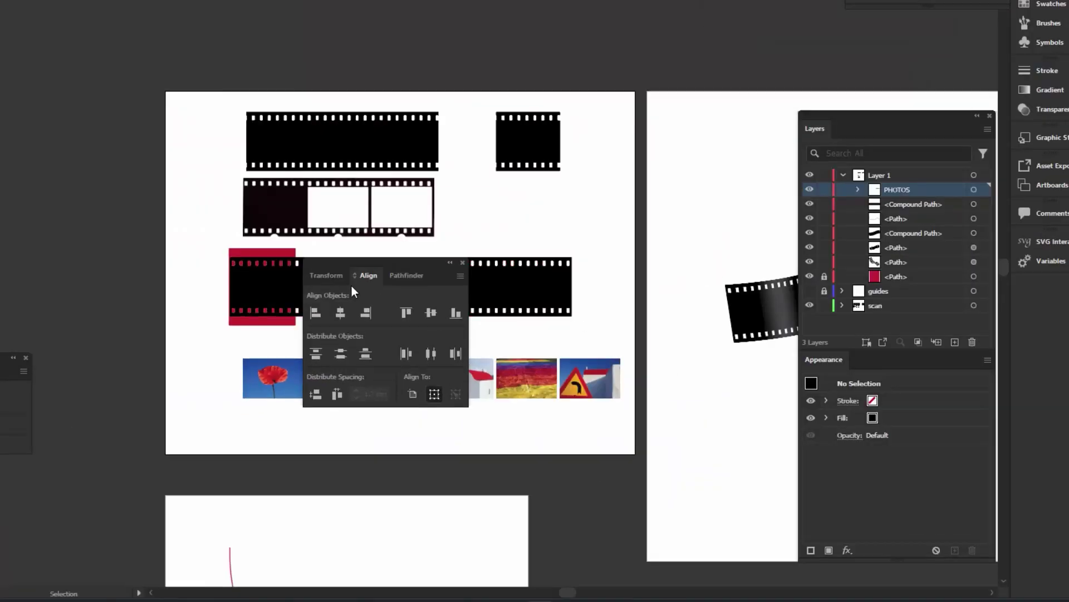
- Move the spaced row of photos onto the big film strip and zoom in
{"action": "left_click_drag", "start_coordinate": [352, 290], "coordinate": [633, 169]}
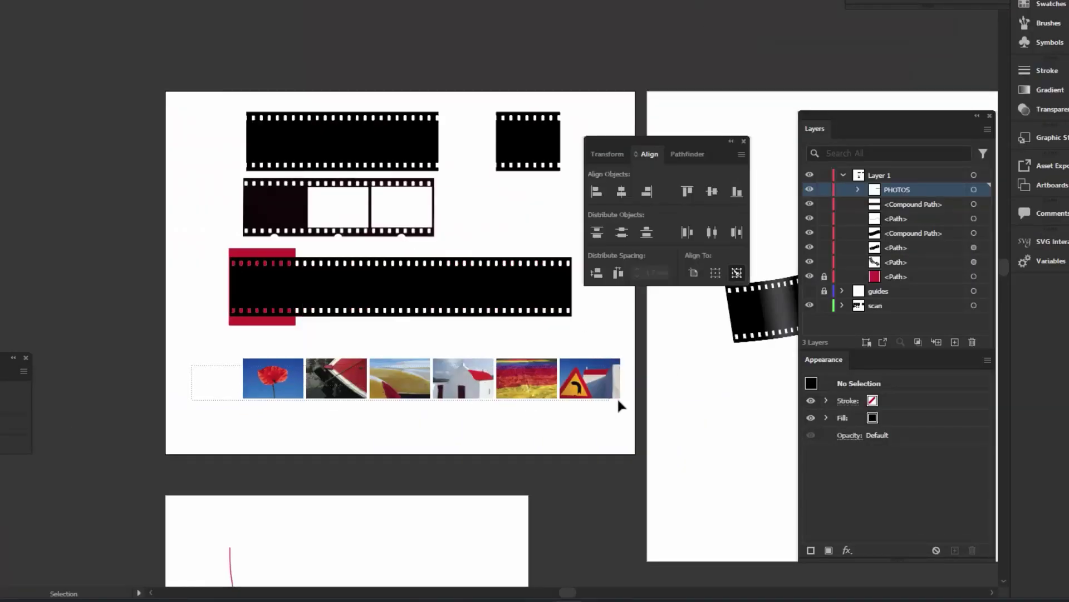
{"action": "left_click", "coordinate": [620, 396]}
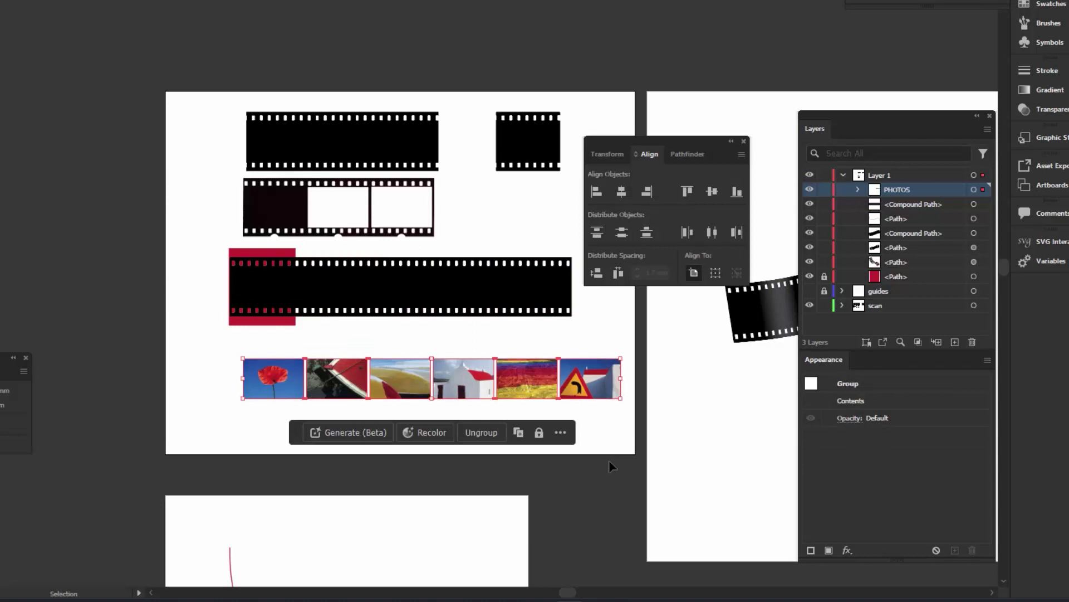
{"action": "left_click_drag", "start_coordinate": [540, 381], "coordinate": [499, 289]}
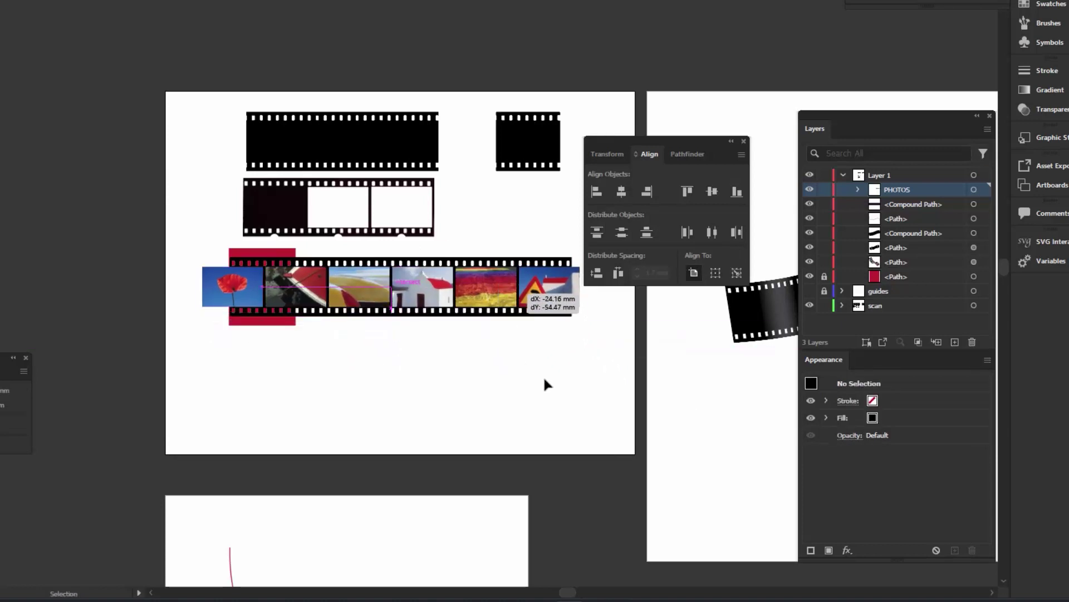
{"action": "left_click", "coordinate": [569, 404]}
{"action": "left_click_drag", "start_coordinate": [162, 171], "coordinate": [272, 189]}
- Select the photos with the strip and centre them vertically using Vertical Align Center
{"action": "left_click_drag", "start_coordinate": [665, 138], "coordinate": [687, 38]}
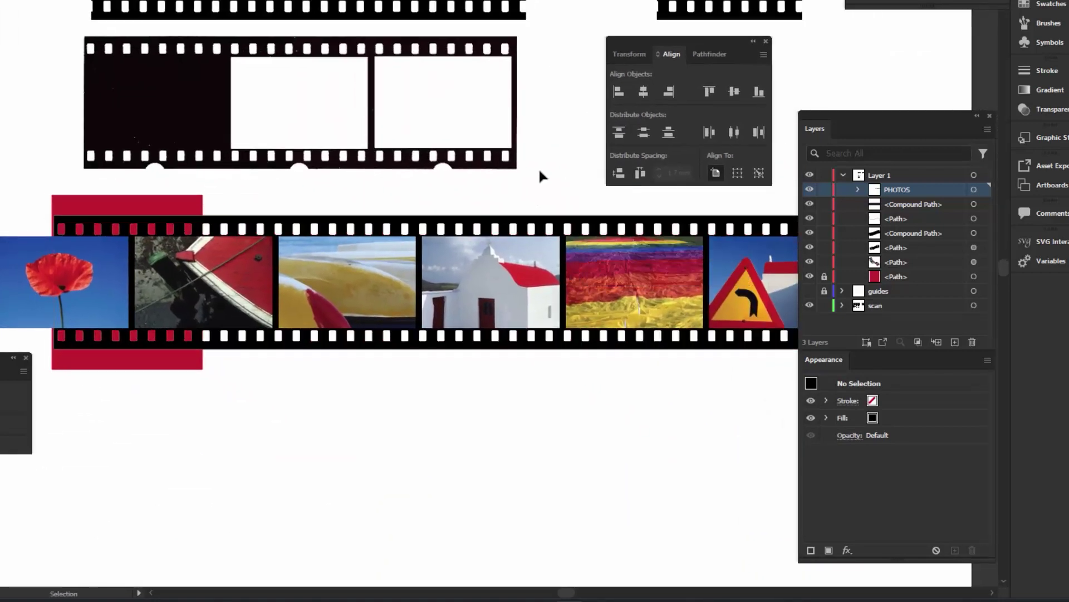
{"action": "left_click_drag", "start_coordinate": [540, 170], "coordinate": [558, 353]}
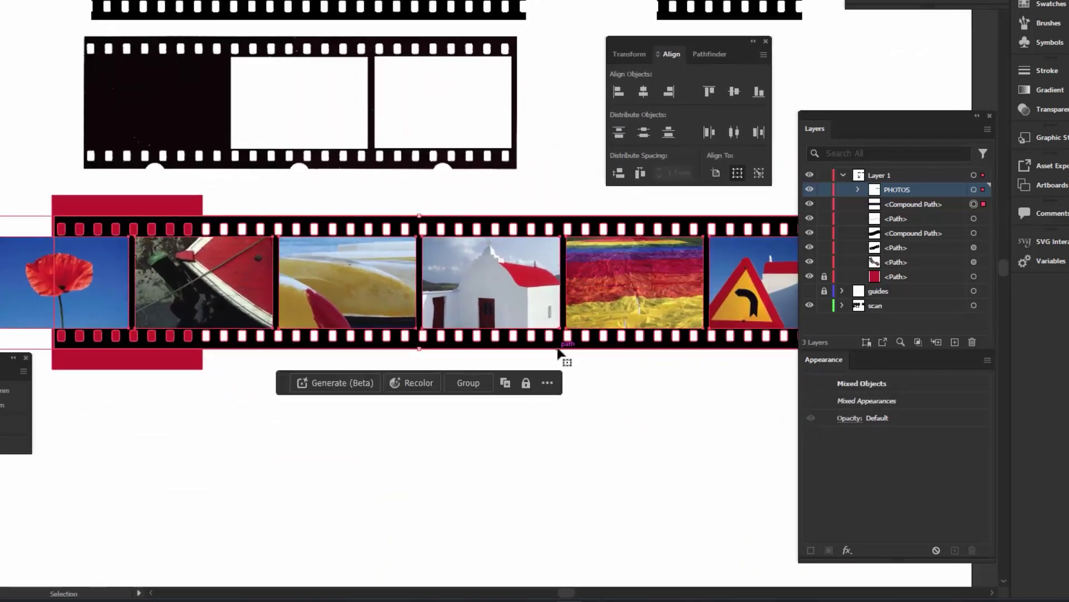
{"action": "left_click", "coordinate": [735, 91]}
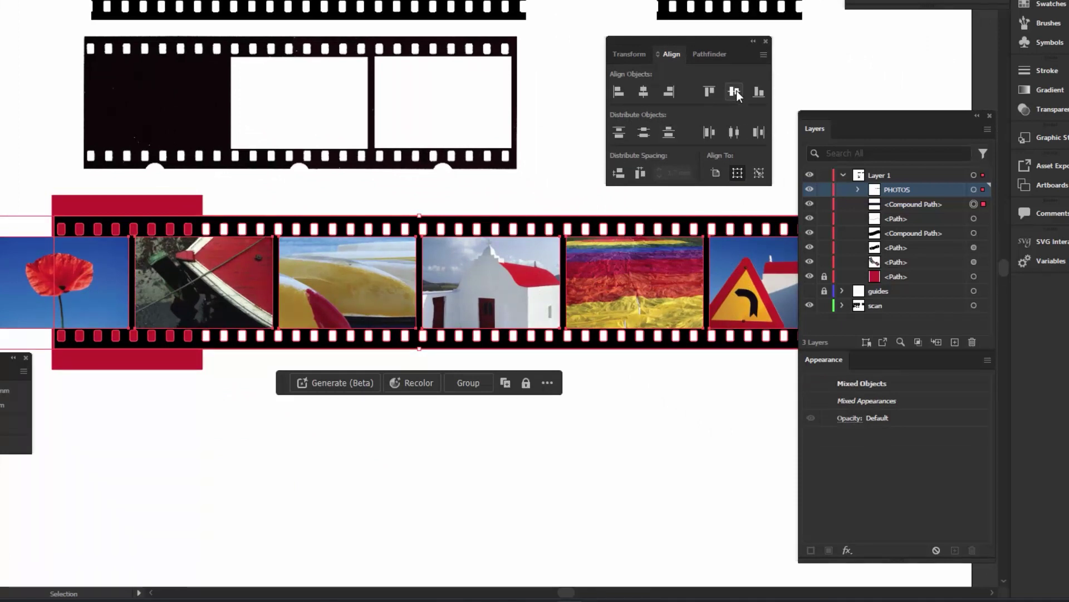
{"action": "left_click", "coordinate": [662, 409]}
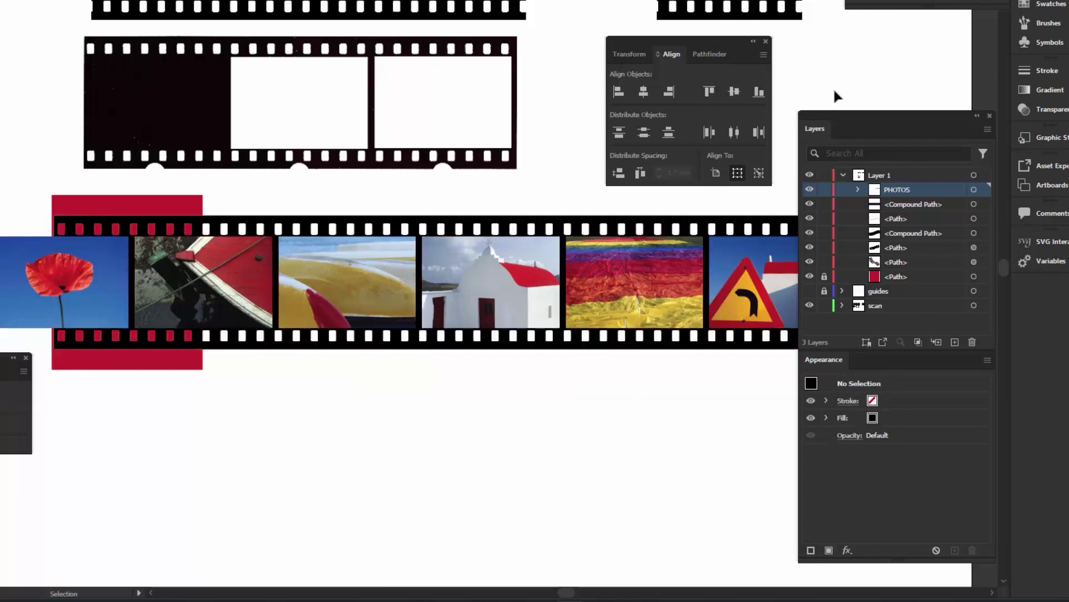
{"action": "left_click_drag", "start_coordinate": [850, 115], "coordinate": [941, 60]}
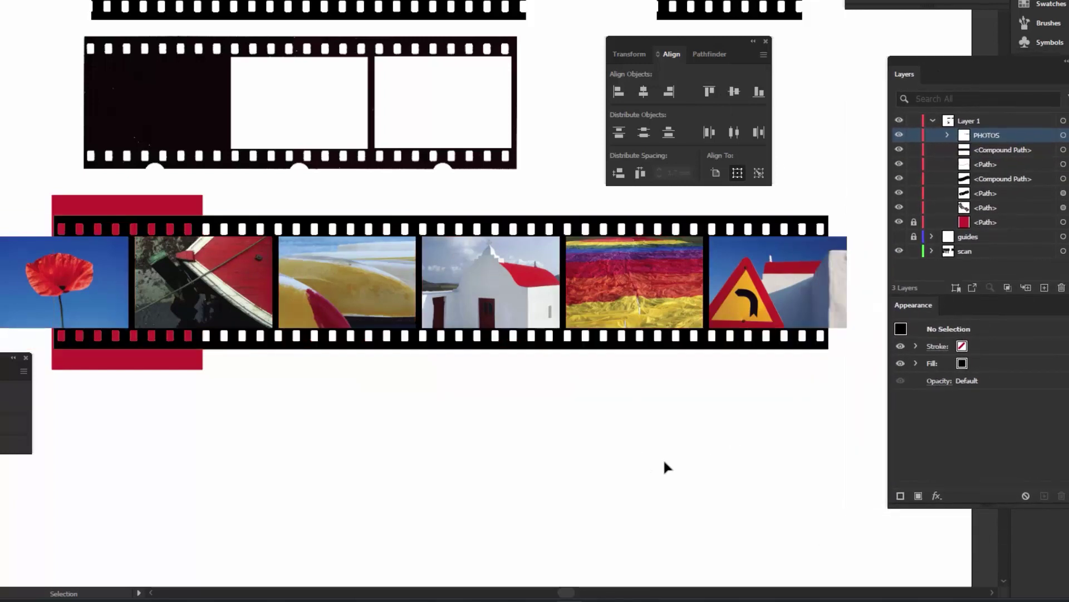
- Bring the film strip in front of the photos with Ctrl+Shift+]
{"action": "left_click", "coordinate": [271, 222]}
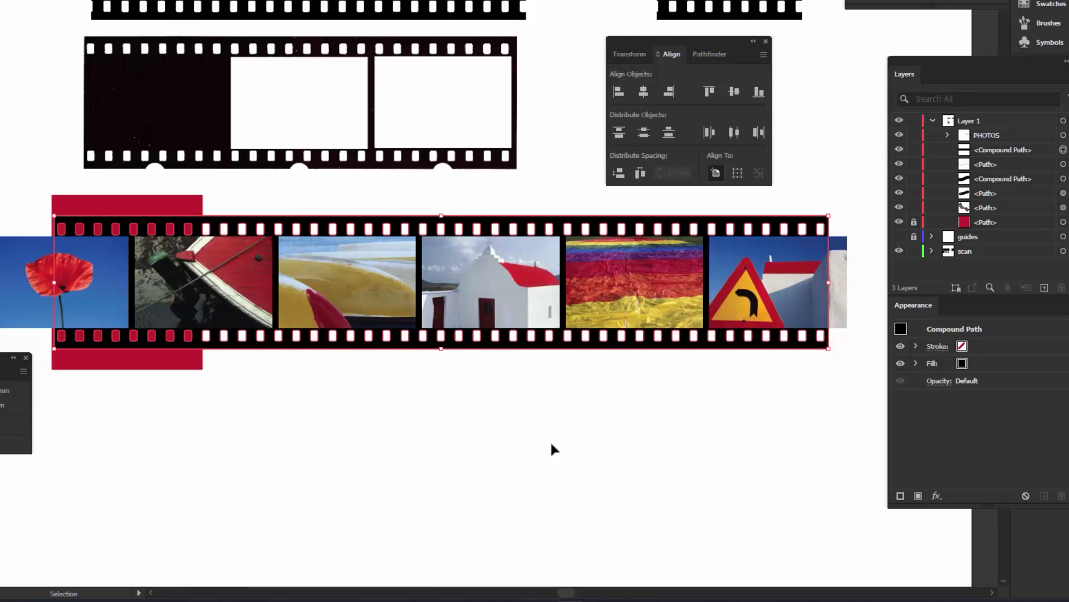
{"action": "key", "text": "ctrl+shift+bracketright"}
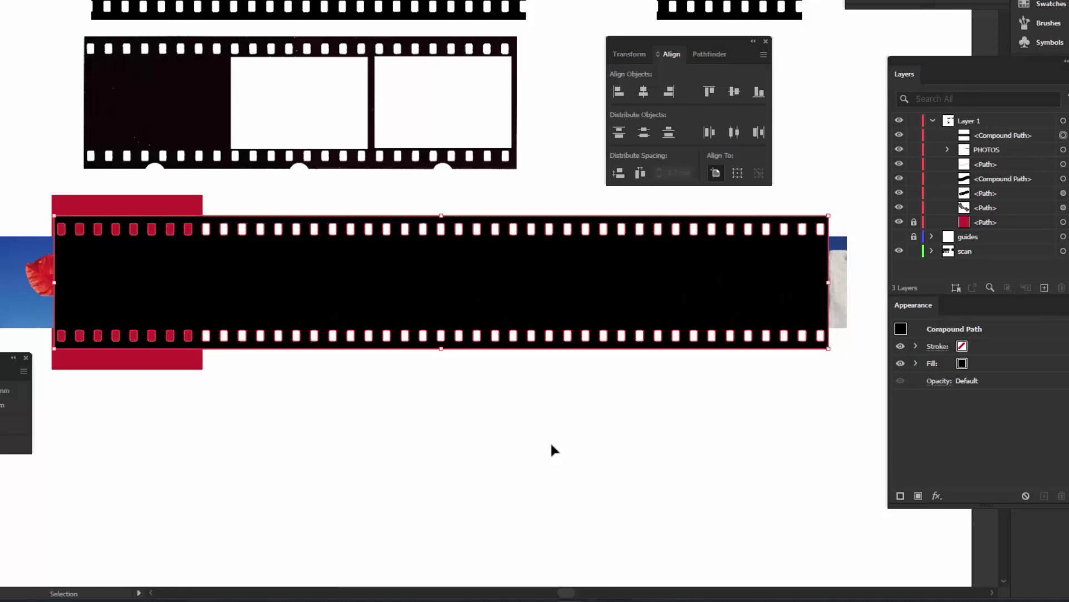
{"action": "left_click", "coordinate": [550, 440]}
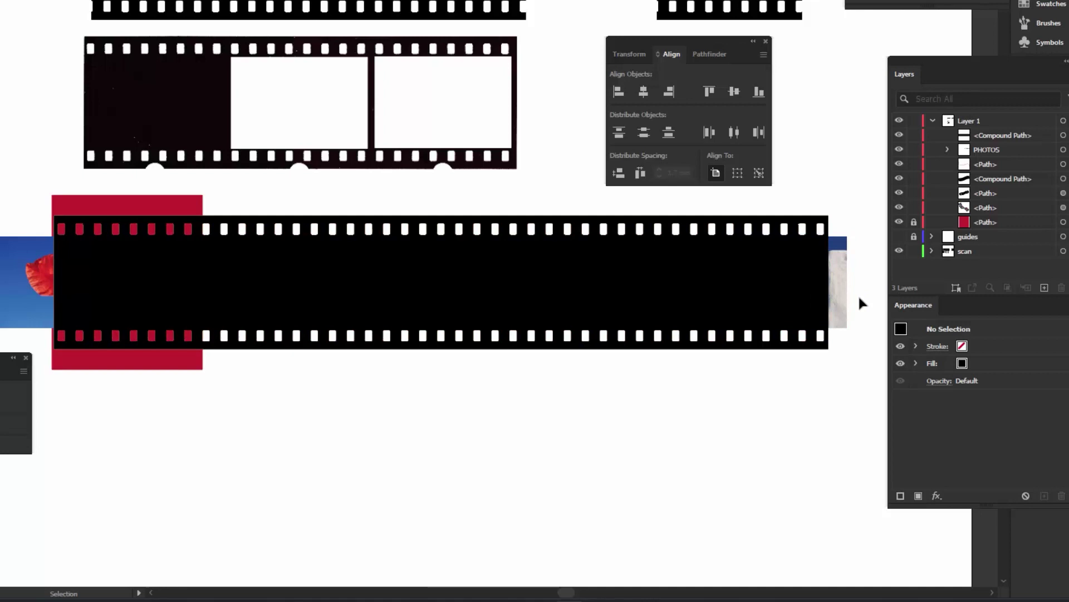
- Select the strip and photos together and choose Make Clipping Mask
{"action": "left_click_drag", "start_coordinate": [59, 396], "coordinate": [623, 286]}
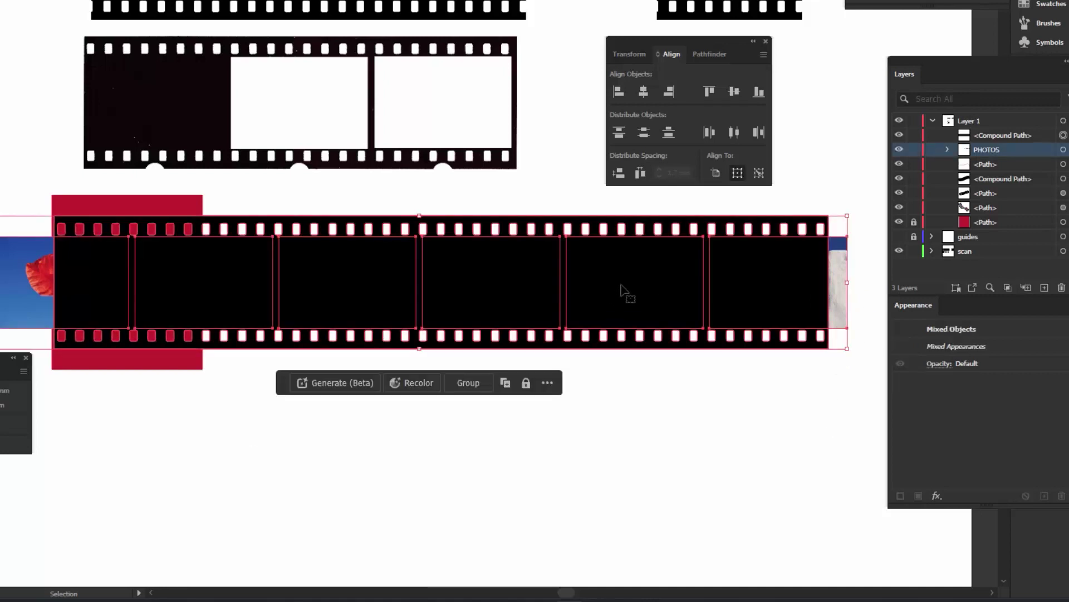
{"action": "right_click", "coordinate": [625, 288]}
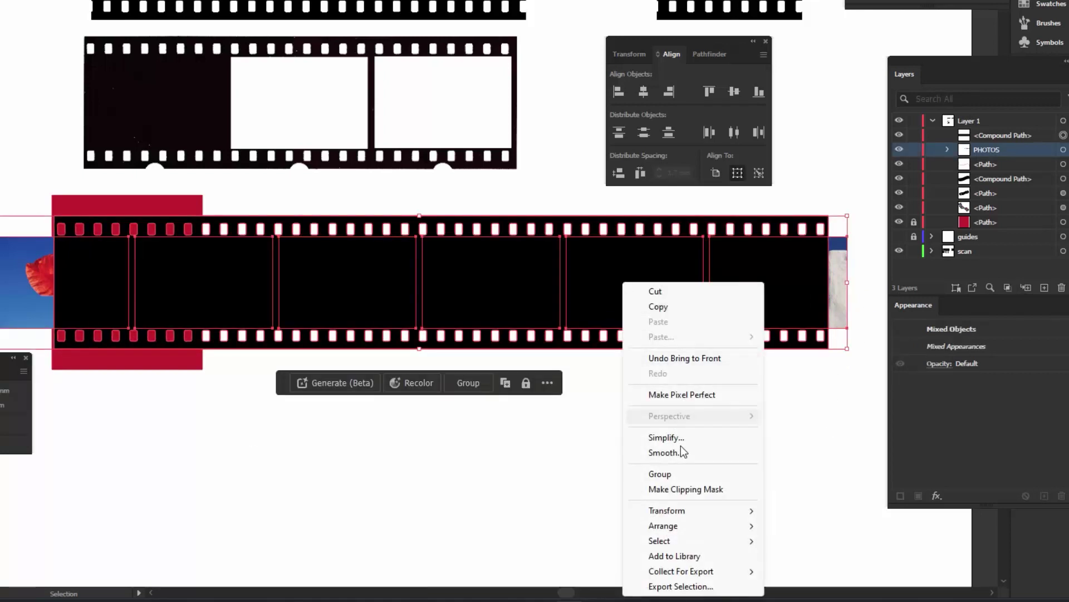
{"action": "left_click", "coordinate": [710, 489]}
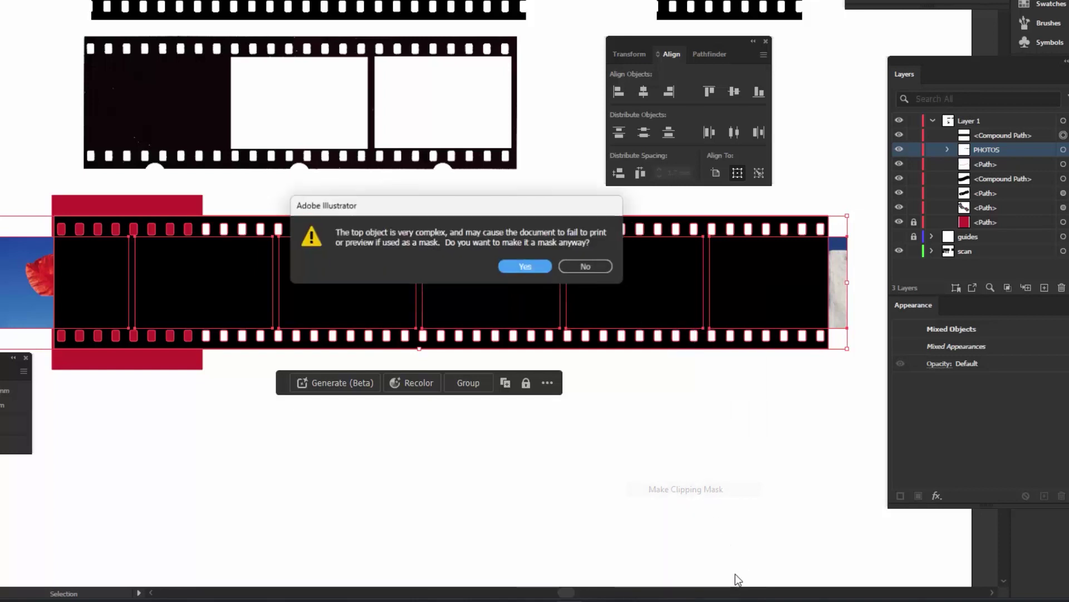
- Accept the complex-mask warning so the strip becomes the clipping mask
{"action": "left_click", "coordinate": [527, 267]}
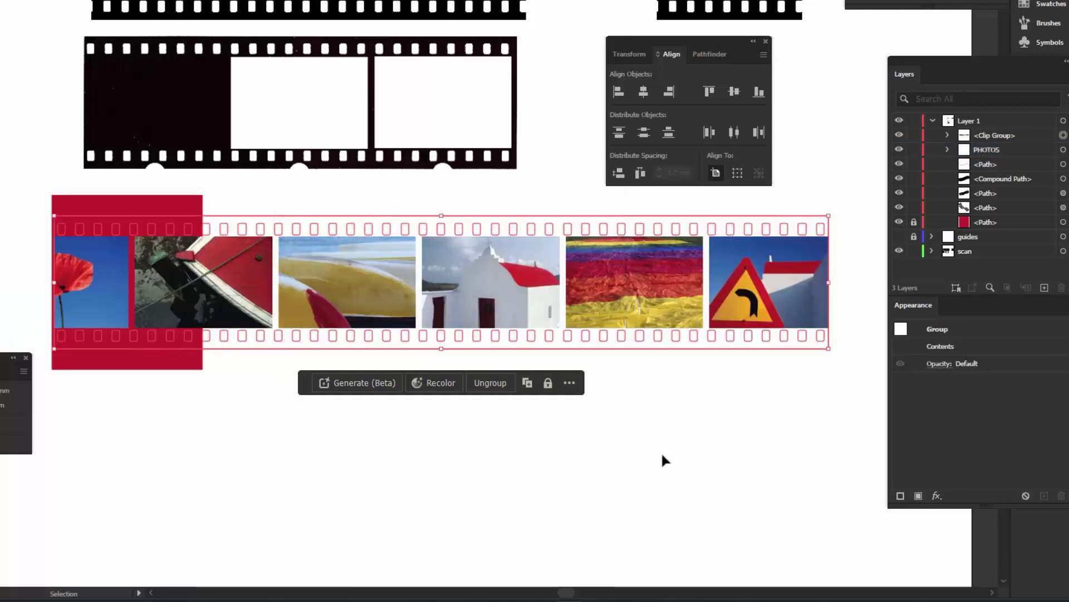
{"action": "left_click", "coordinate": [457, 424]}
{"action": "left_click", "coordinate": [541, 317]}
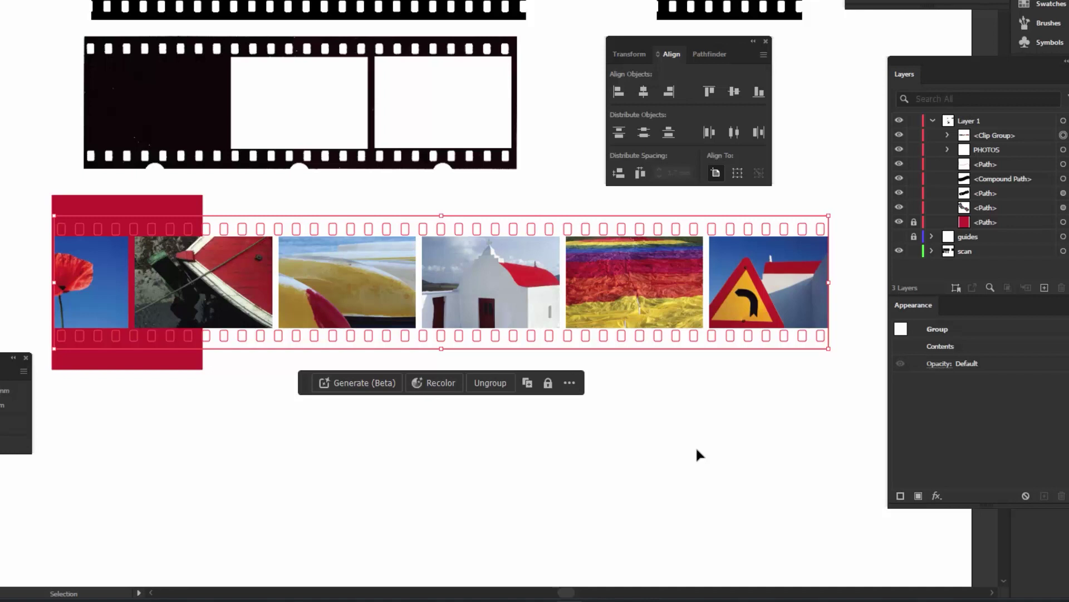
{"action": "left_click", "coordinate": [413, 220]}
- Inside the clip group, fill the strip black, shift it left and centre it vertically
{"action": "double_click", "coordinate": [481, 287]}
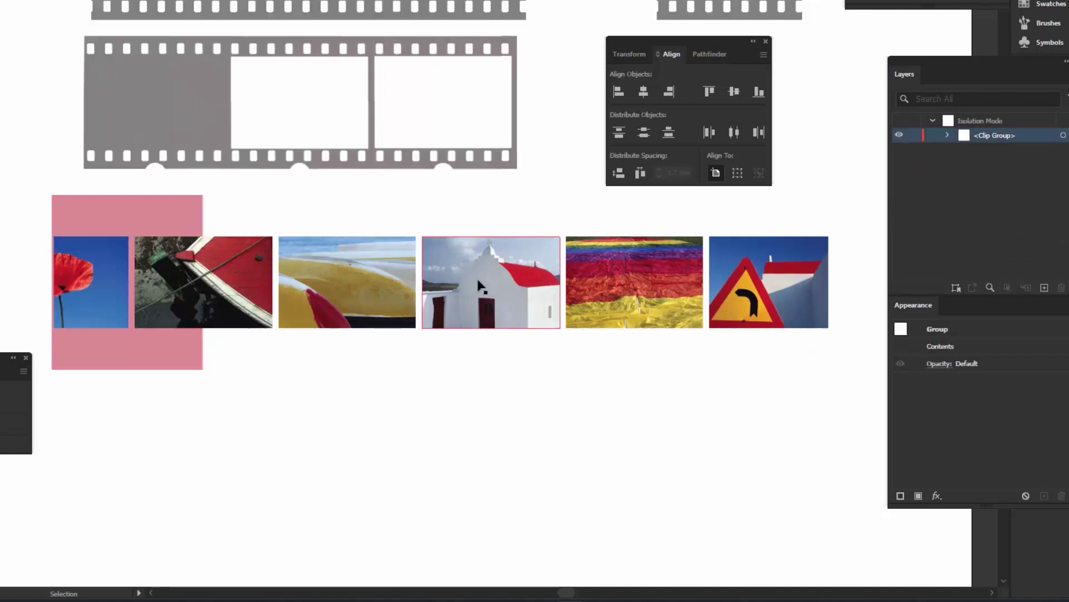
{"action": "left_click", "coordinate": [275, 231]}
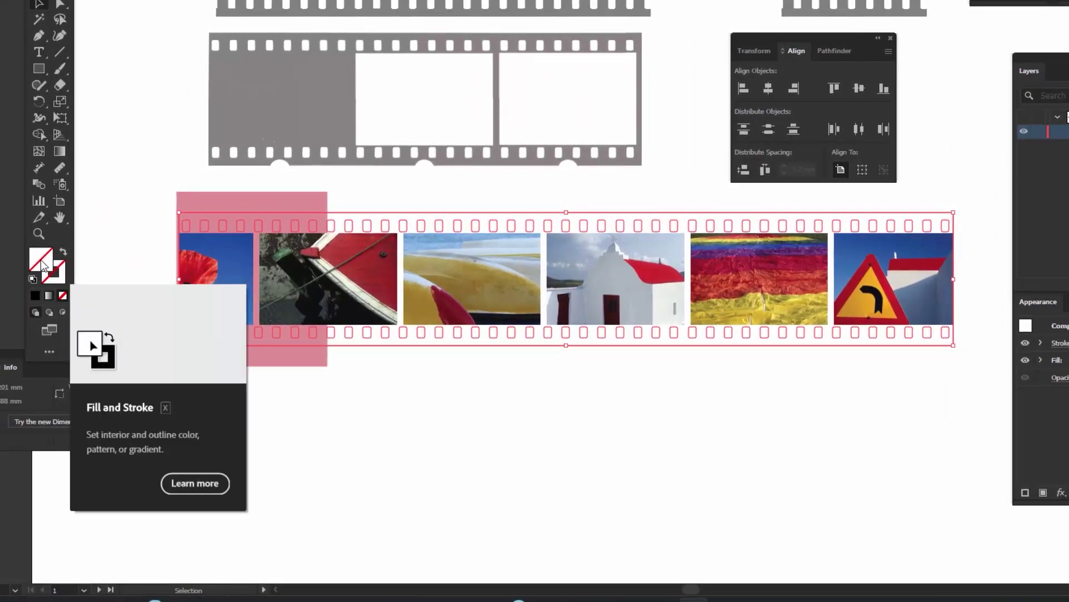
{"action": "left_click", "coordinate": [35, 296]}
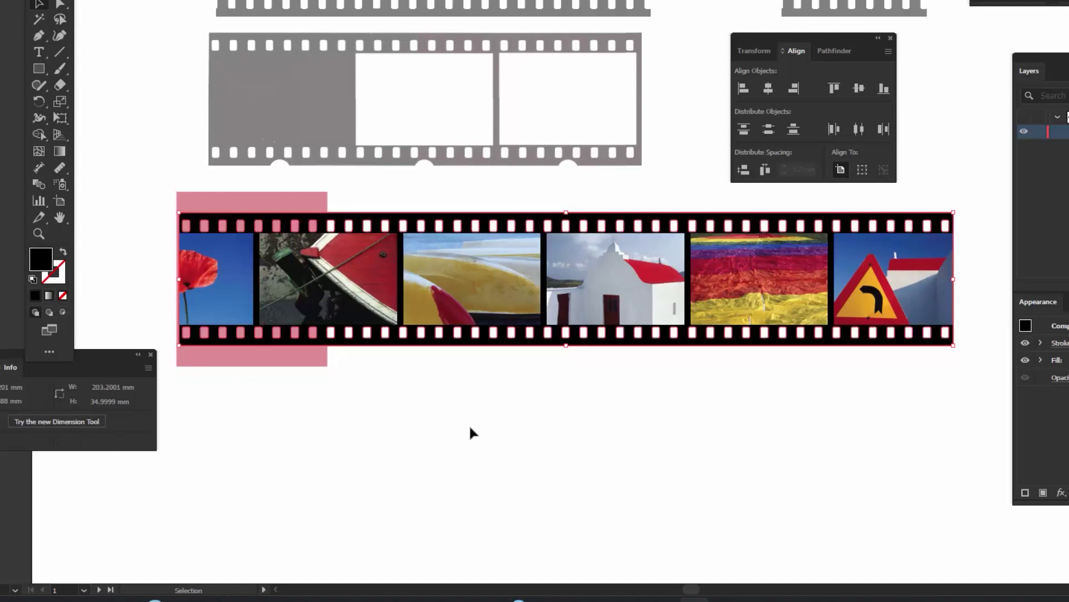
{"action": "left_click_drag", "start_coordinate": [576, 225], "coordinate": [545, 224]}
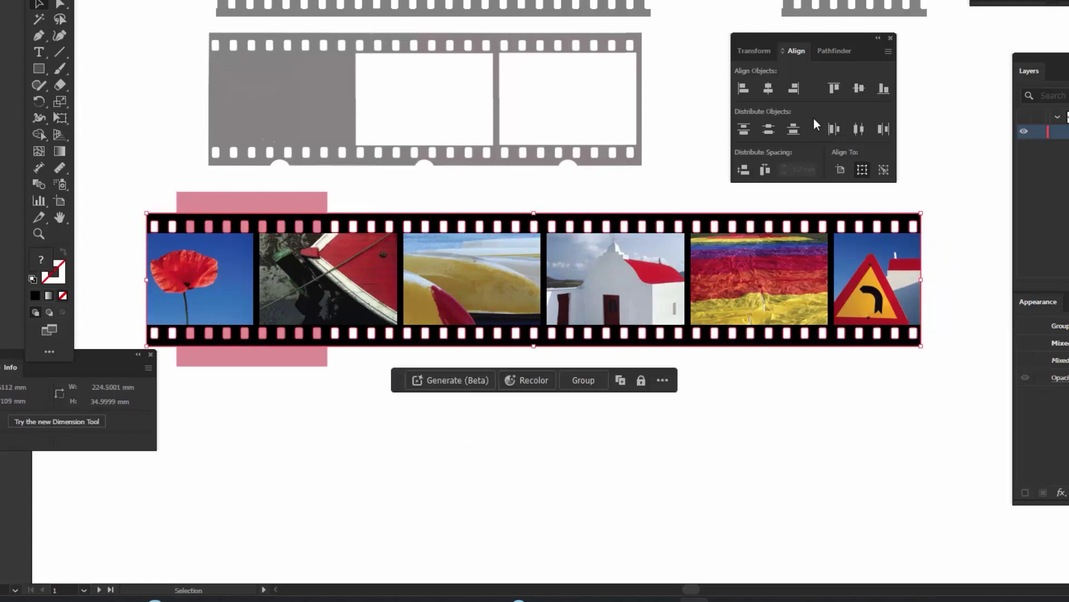
{"action": "left_click", "coordinate": [856, 89]}
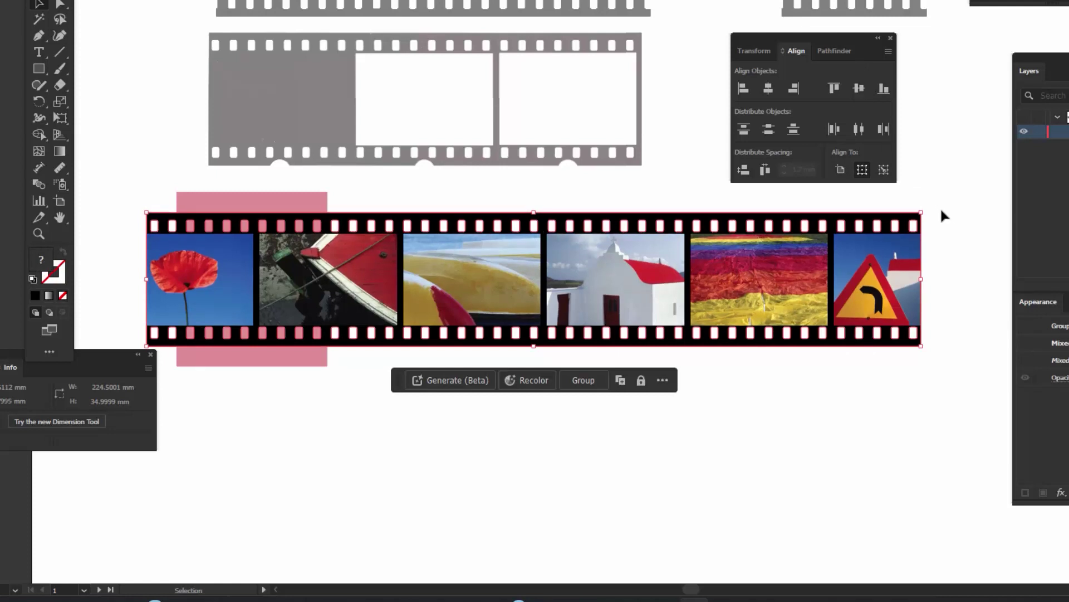
{"action": "left_click", "coordinate": [960, 211]}
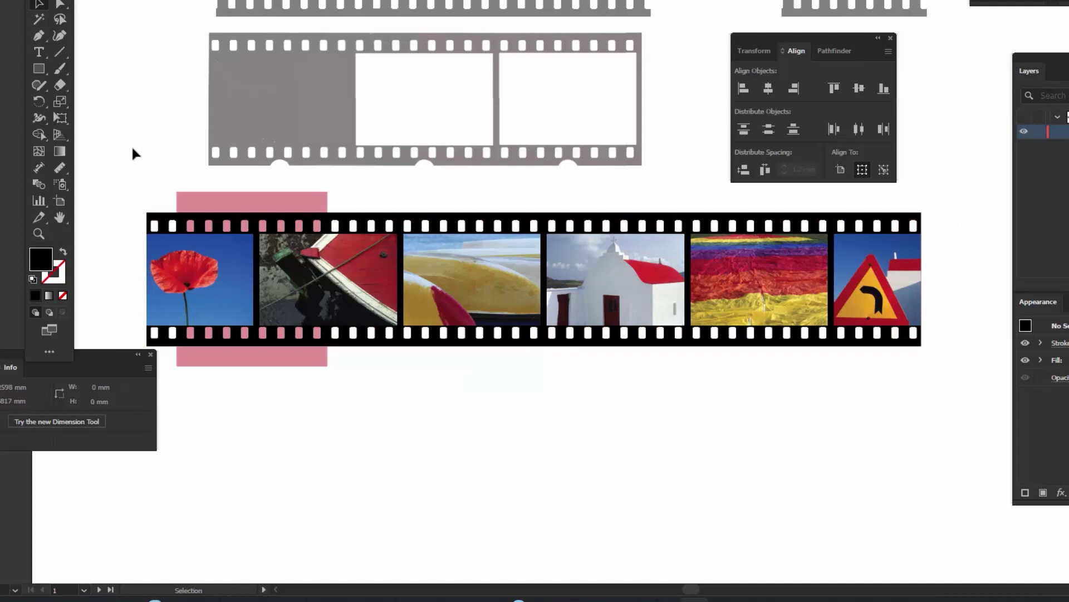
{"action": "key", "text": "Escape"}
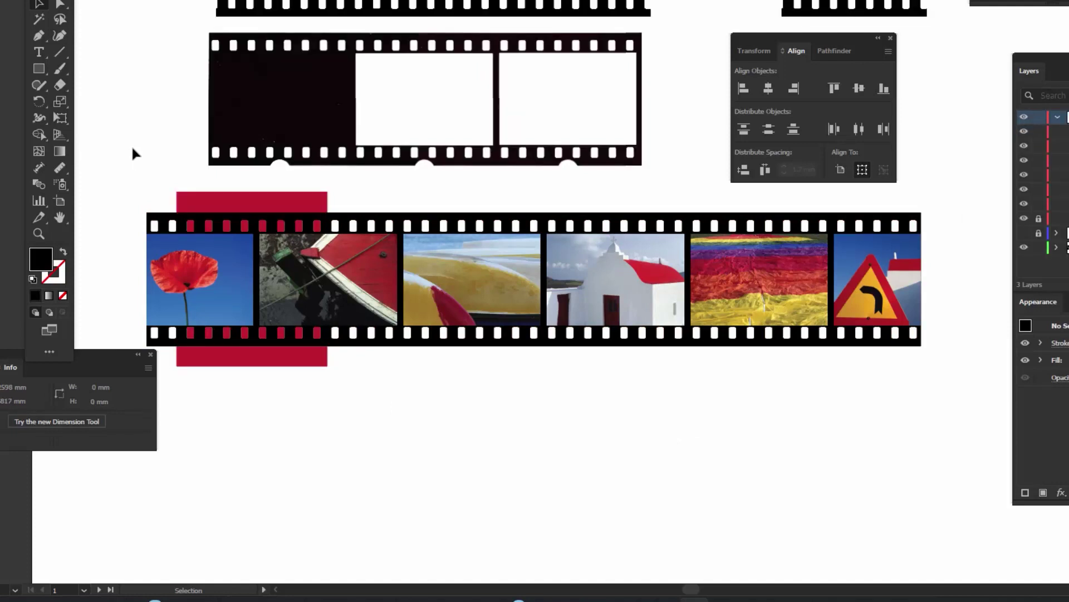
- Convert the whole film strip group into a symbol named 'New Strip' and view it in the Symbols panel
{"action": "left_click", "coordinate": [786, 307]}
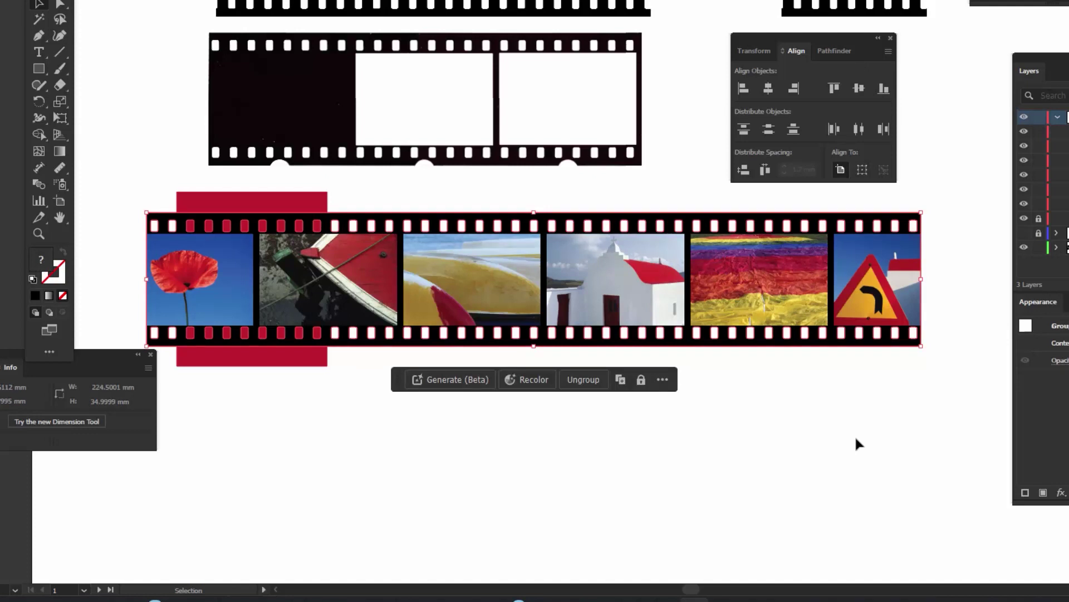
{"action": "left_click", "coordinate": [850, 450]}
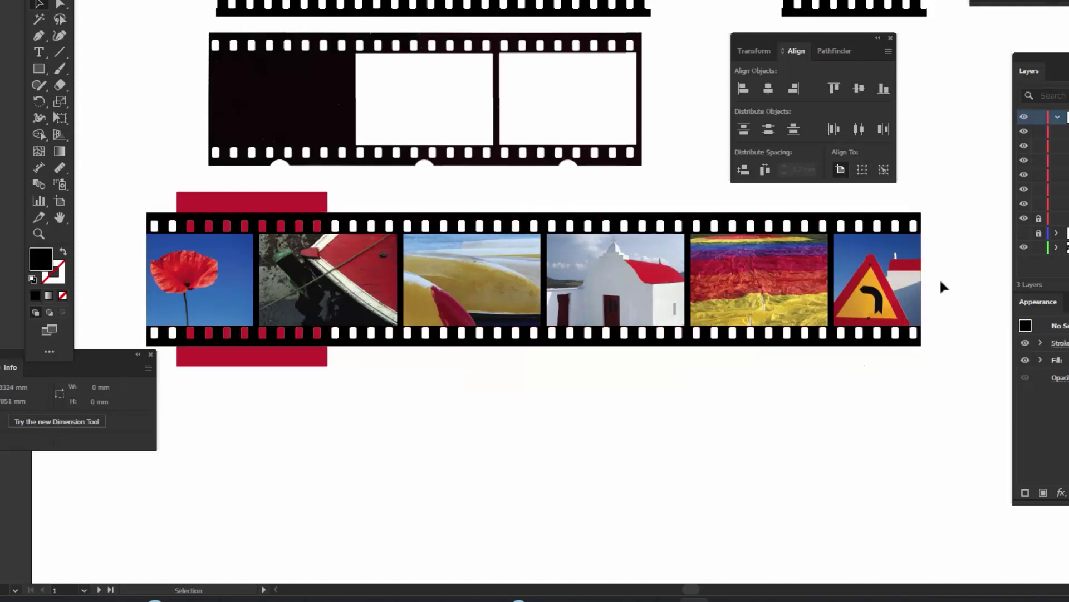
{"action": "left_click", "coordinate": [726, 276]}
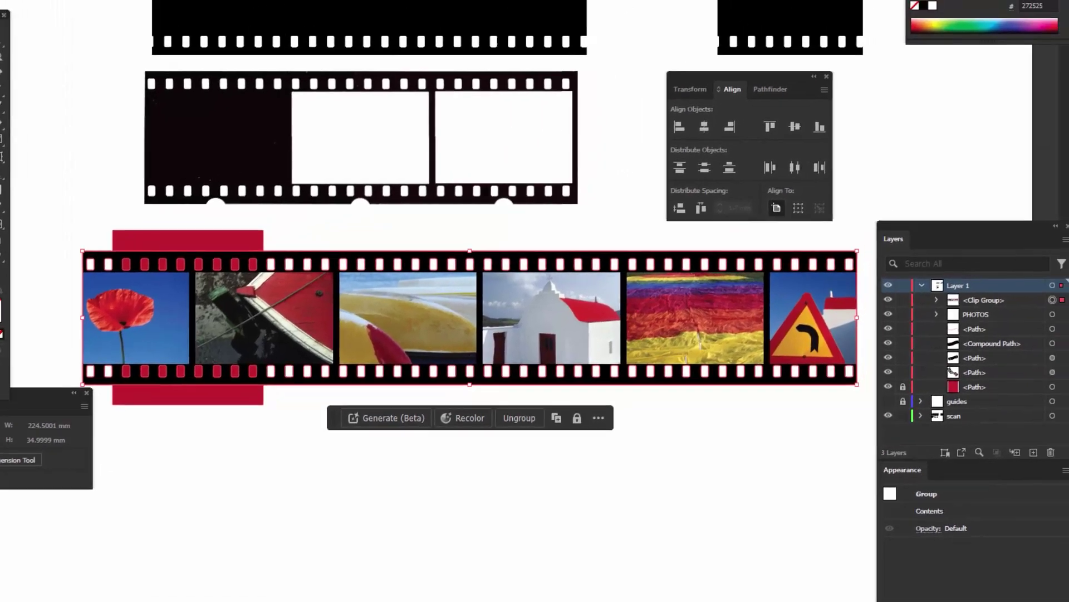
{"action": "key", "text": "F8"}
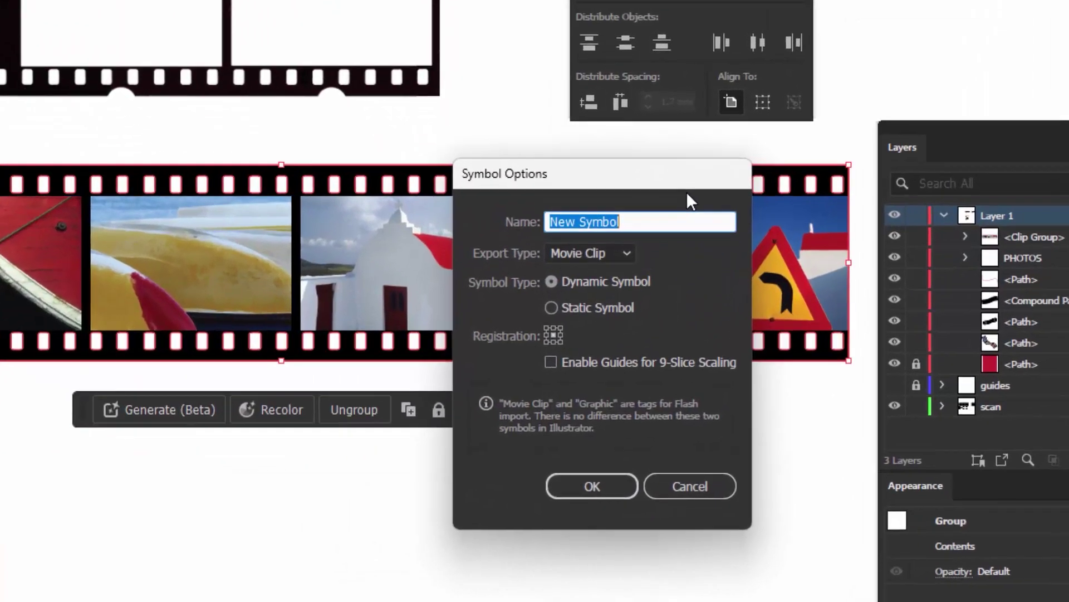
{"action": "type", "text": "New S"}
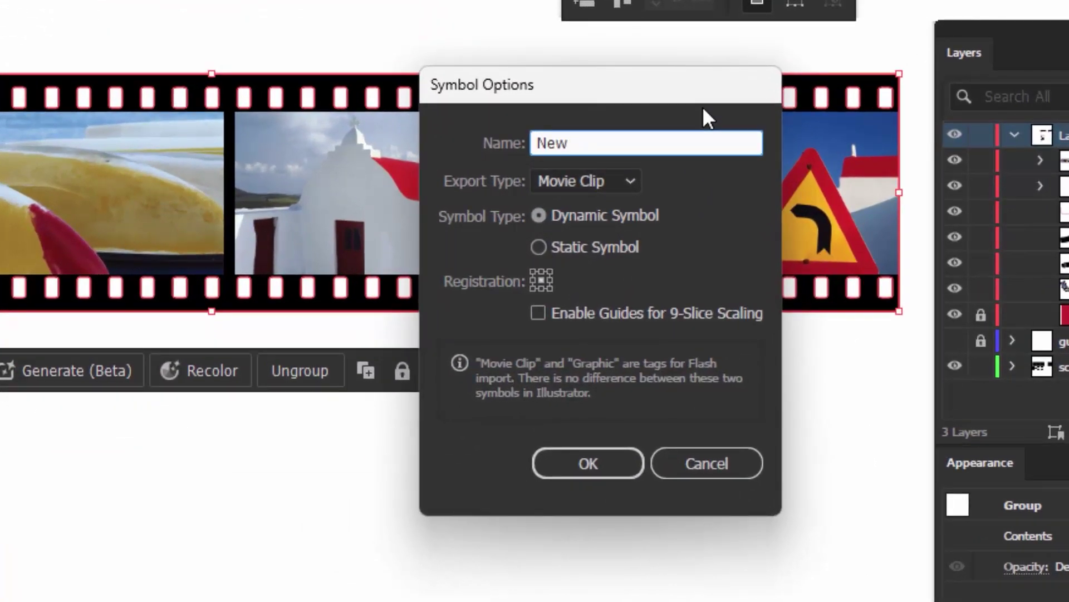
{"action": "type", "text": "trip"}
{"action": "left_click", "coordinate": [610, 462]}
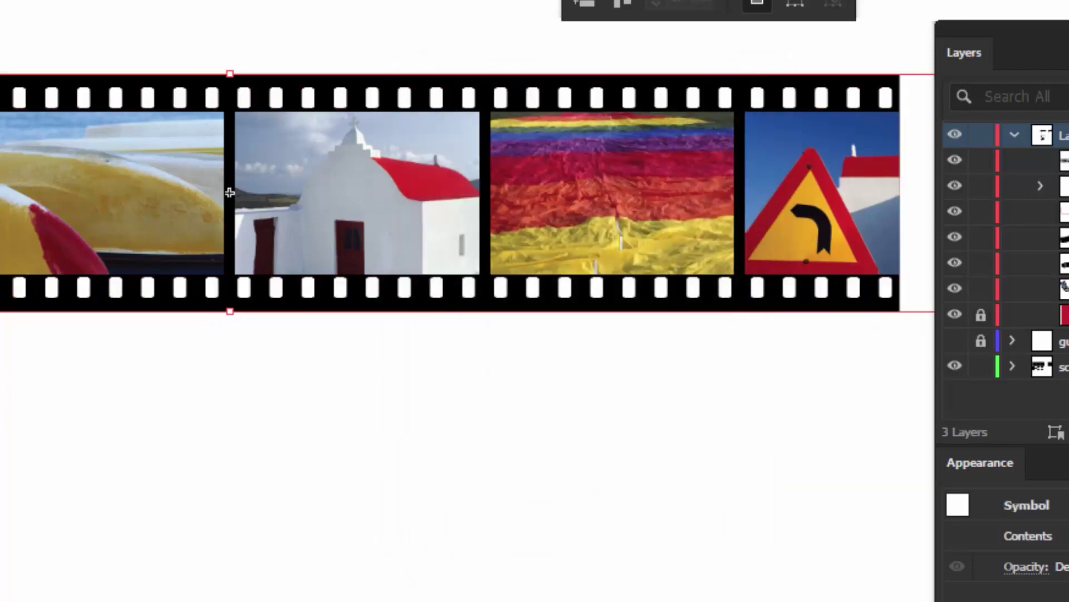
{"action": "key", "text": "ctrl+shift+a"}
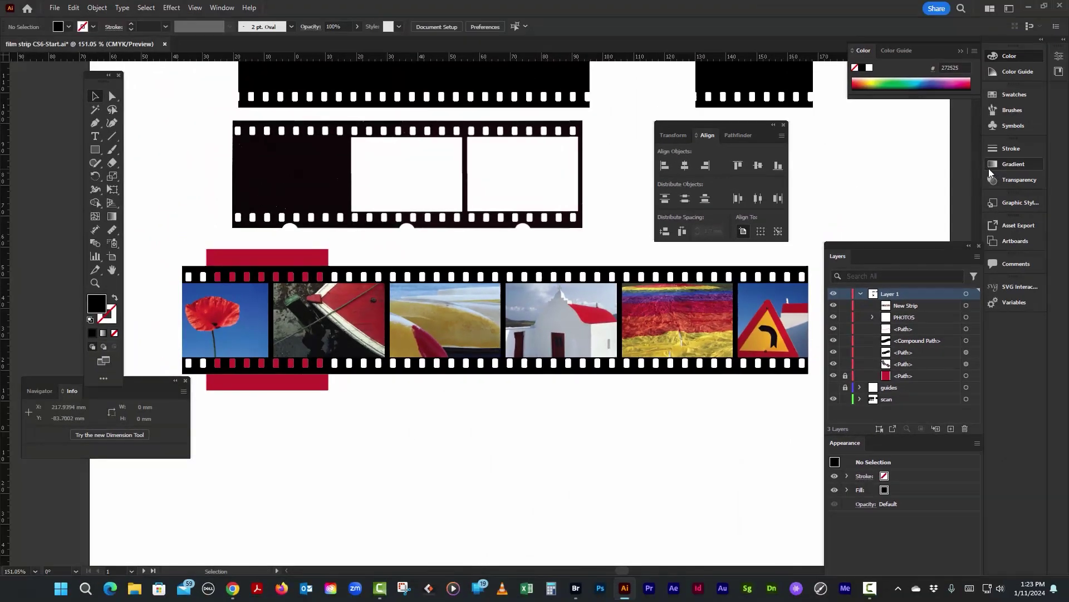
{"action": "left_click", "coordinate": [1007, 127]}
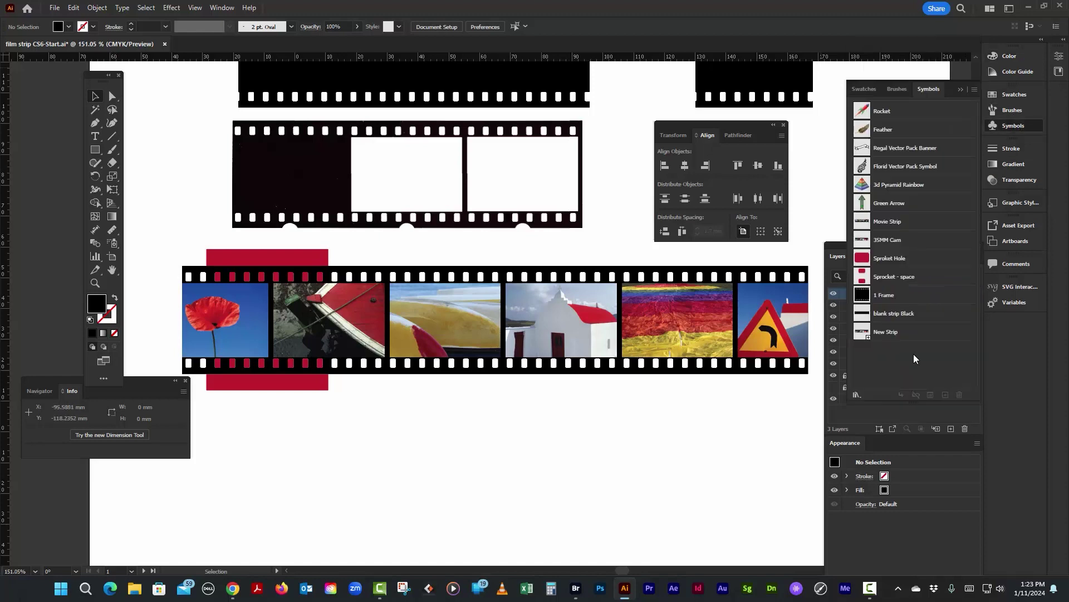